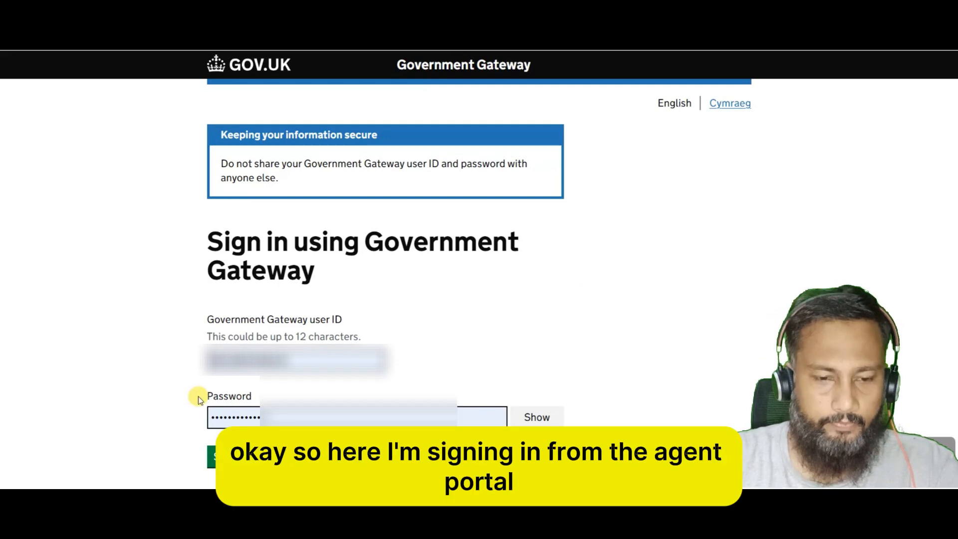
Sign in to the agent account using the saved Government Gateway user ID and password.
{"action": "left_click", "coordinate": [285, 359]}
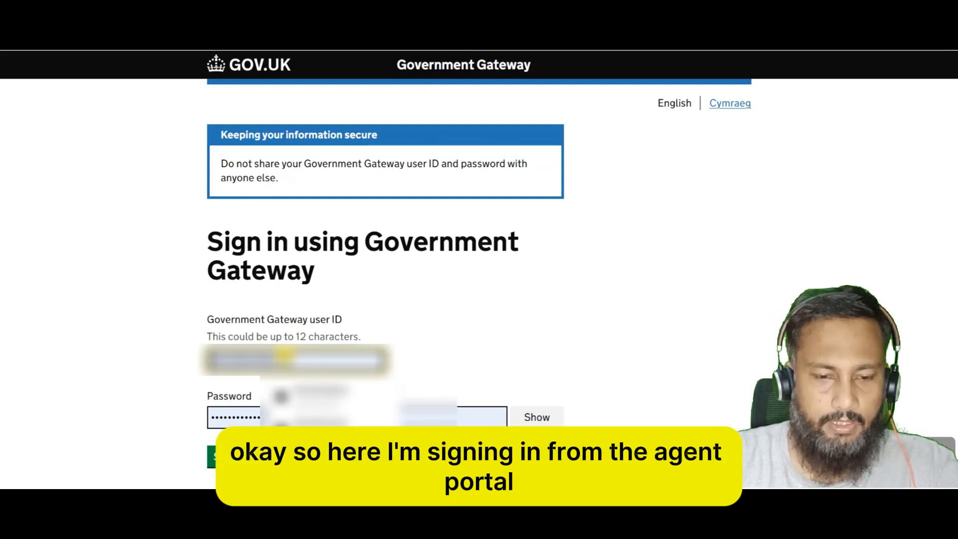
{"action": "left_click", "coordinate": [321, 427]}
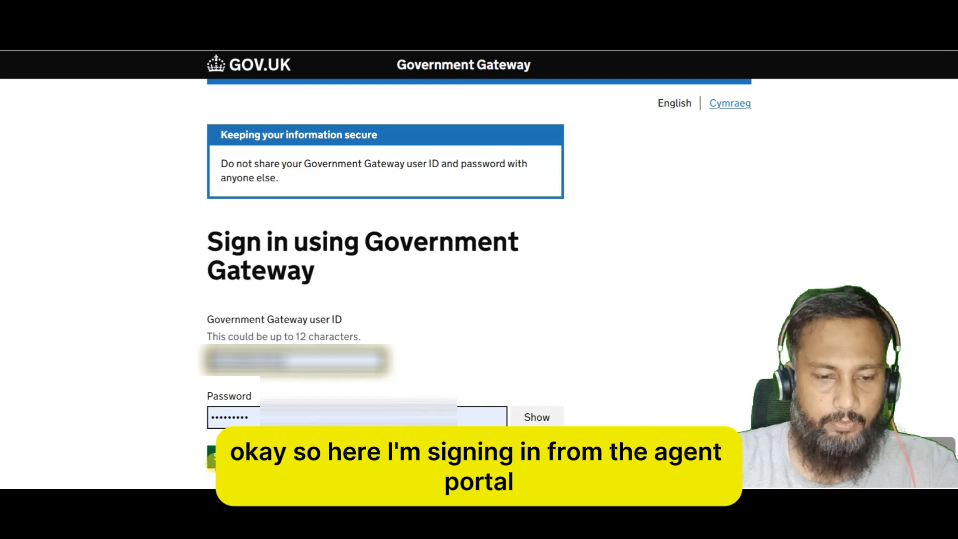
{"action": "left_click", "coordinate": [217, 459]}
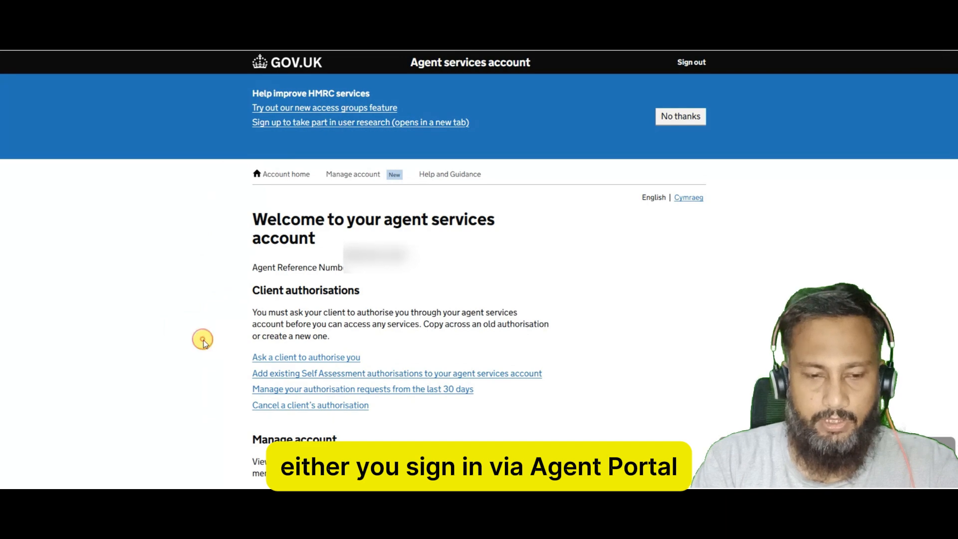
Expand VAT under Tax services and choose 'Register your client for VAT'.
{"action": "scroll", "coordinate": [205, 343], "scroll_direction": "down", "scroll_amount": 3}
{"action": "scroll", "coordinate": [204, 343], "scroll_direction": "down", "scroll_amount": 3}
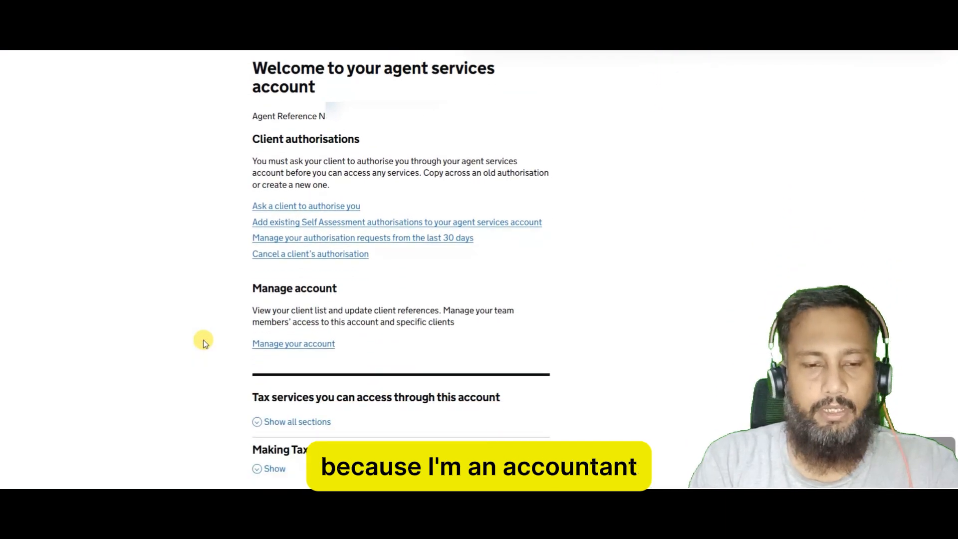
{"action": "scroll", "coordinate": [205, 344], "scroll_direction": "down", "scroll_amount": 3}
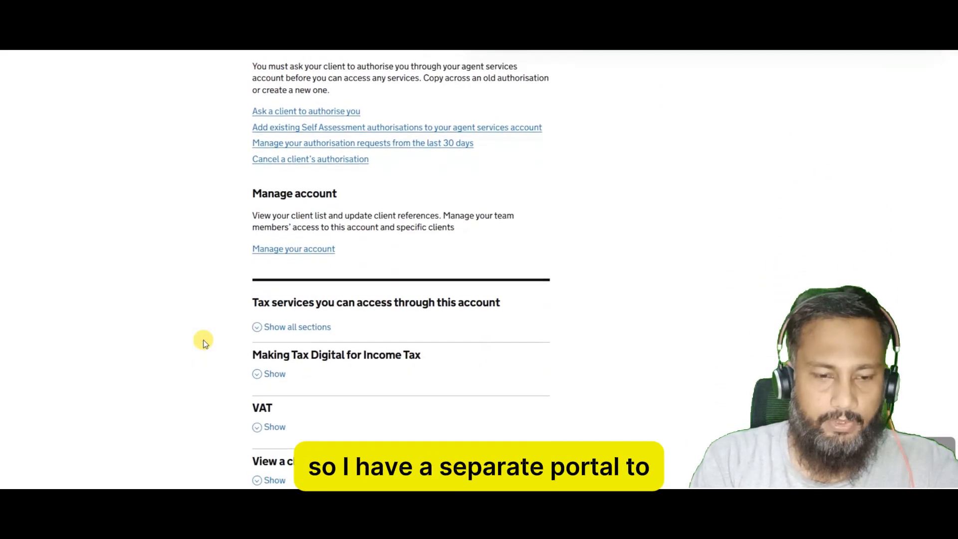
{"action": "scroll", "coordinate": [205, 344], "scroll_direction": "down", "scroll_amount": 1}
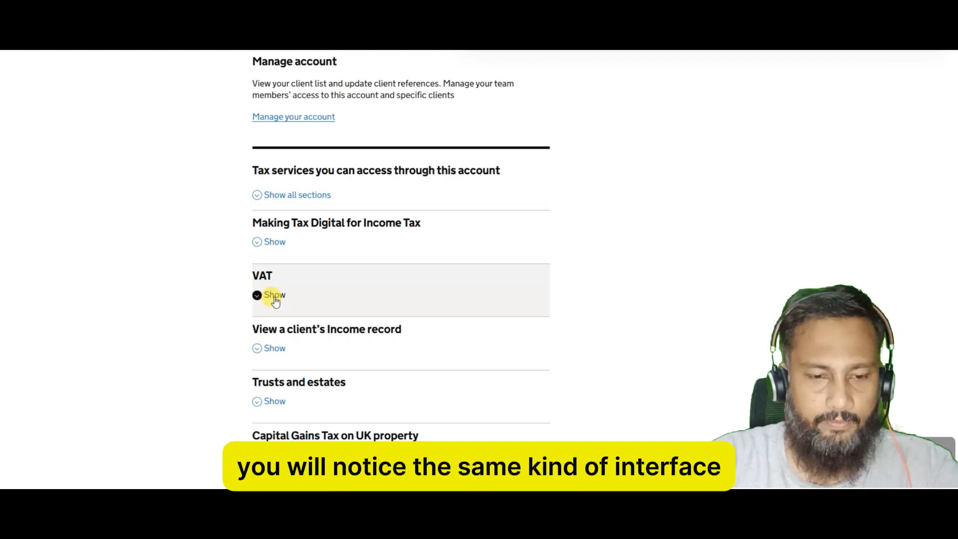
{"action": "left_click", "coordinate": [274, 295]}
{"action": "scroll", "coordinate": [133, 355], "scroll_direction": "down", "scroll_amount": 1}
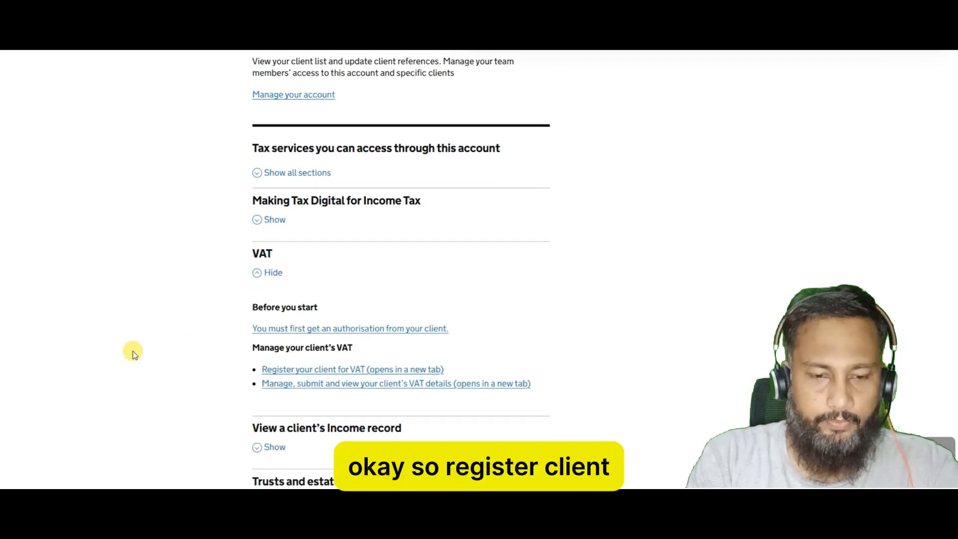
{"action": "left_click", "coordinate": [364, 369]}
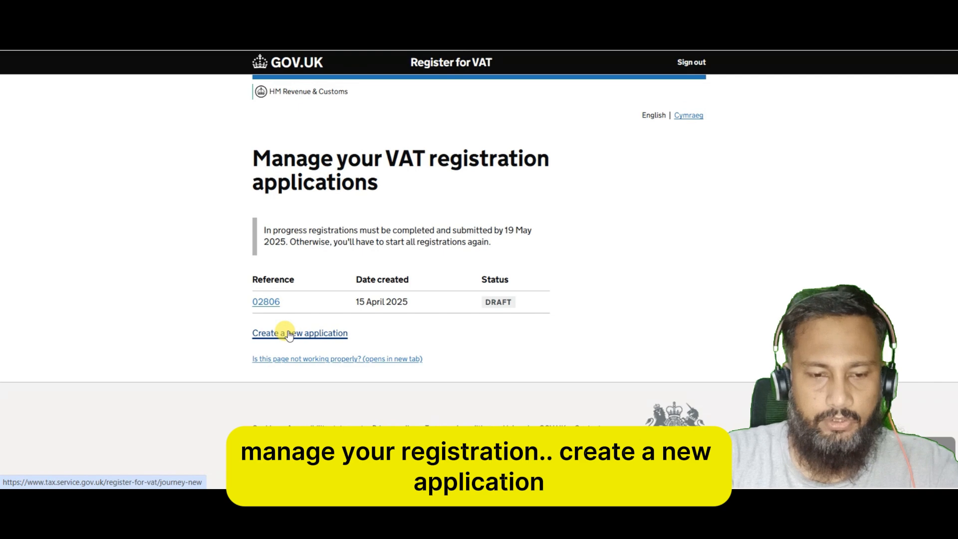
Create a new application using the company name from the client record as its reference.
{"action": "left_click", "coordinate": [289, 335]}
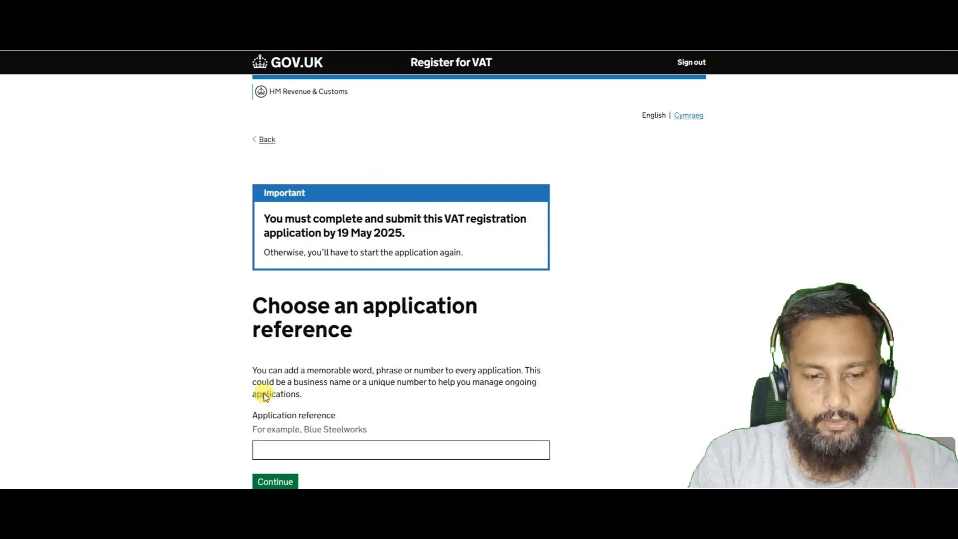
{"action": "scroll", "coordinate": [147, 335], "scroll_direction": "down", "scroll_amount": 2}
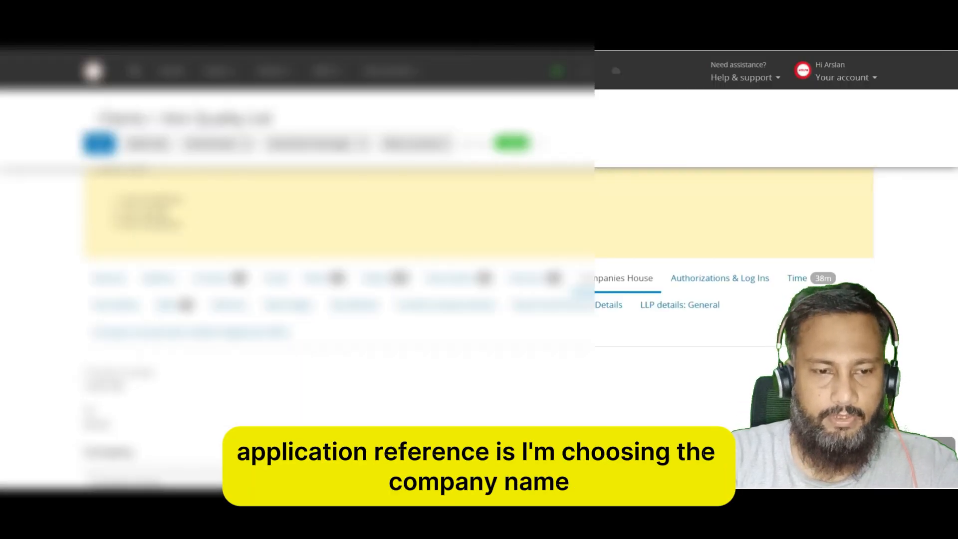
{"action": "left_click_drag", "start_coordinate": [167, 116], "coordinate": [293, 122]}
{"action": "left_click", "coordinate": [164, 114]}
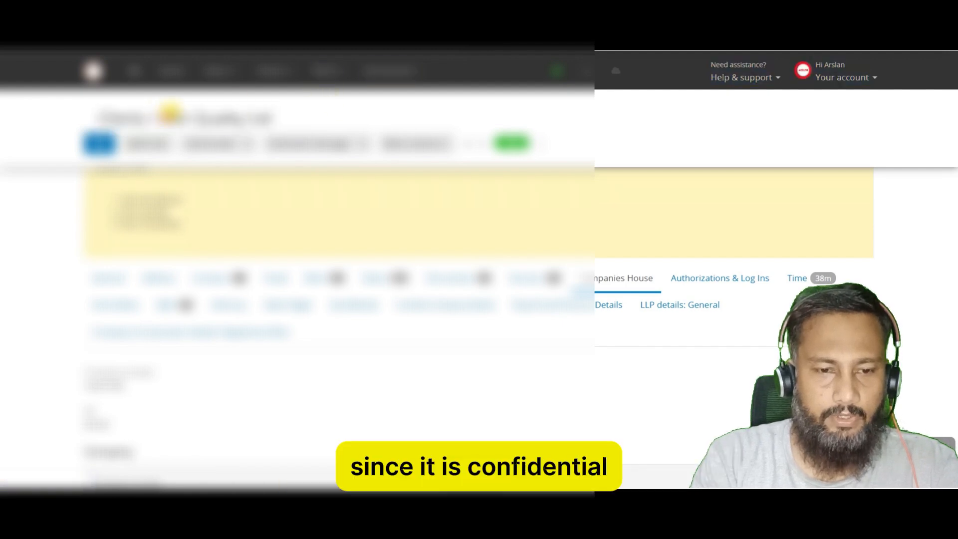
{"action": "left_click_drag", "start_coordinate": [169, 114], "coordinate": [263, 105]}
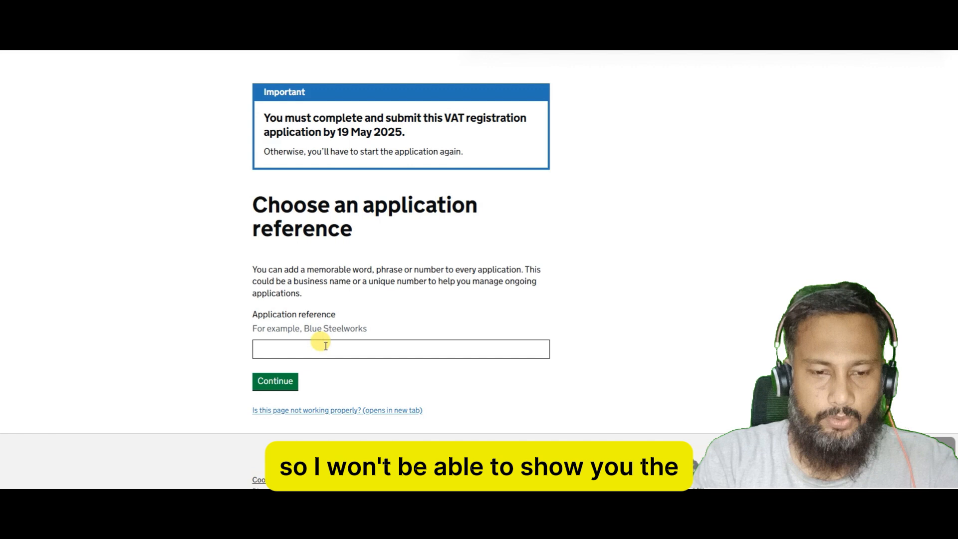
{"action": "left_click", "coordinate": [326, 345]}
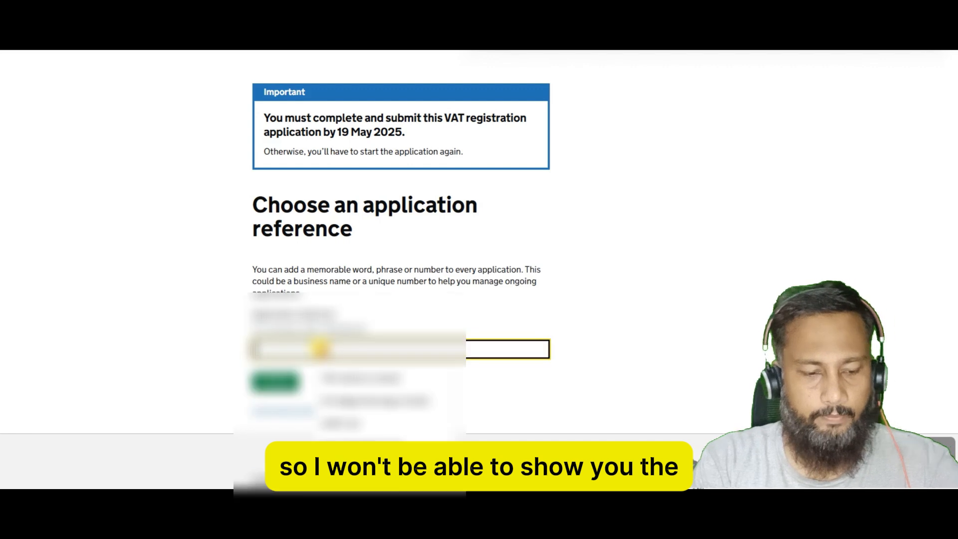
{"action": "key", "text": "ctrl+v"}
{"action": "left_click", "coordinate": [265, 389]}
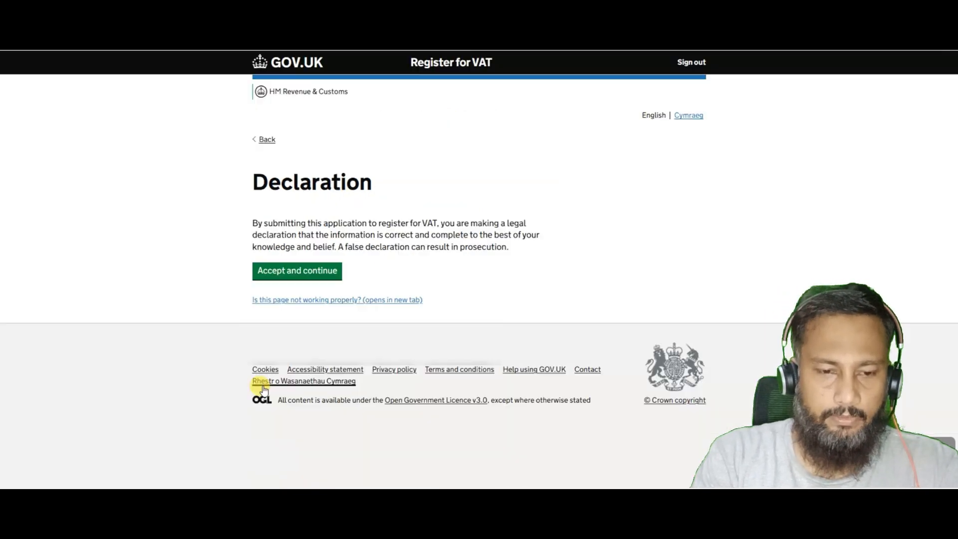
Accept the declaration, state a UK fixed establishment, and choose UK company as business type.
{"action": "left_click", "coordinate": [285, 276]}
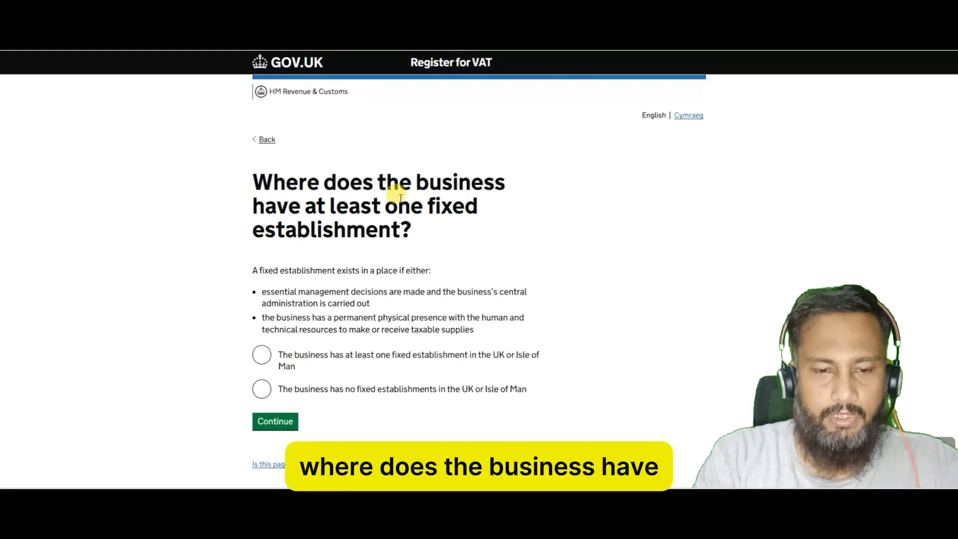
{"action": "left_click", "coordinate": [262, 356]}
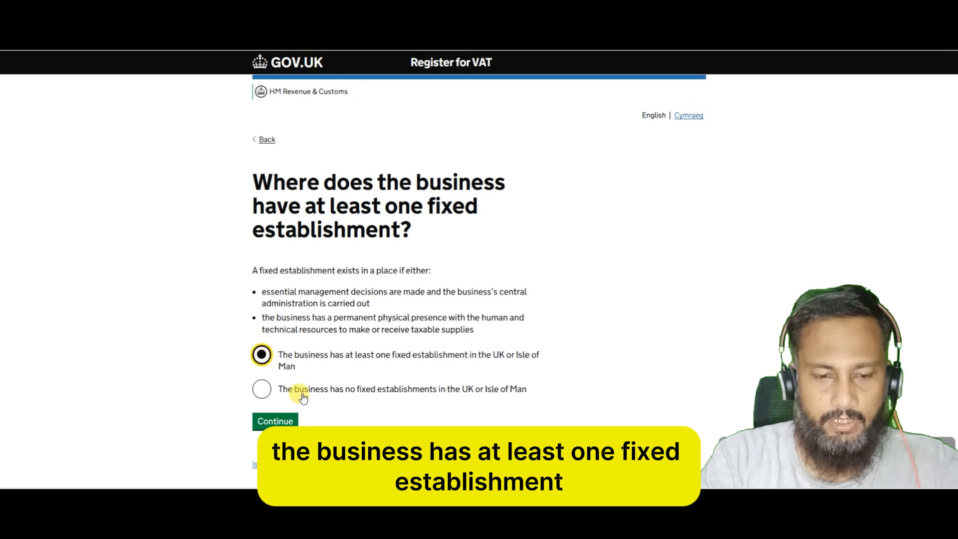
{"action": "left_click", "coordinate": [296, 422]}
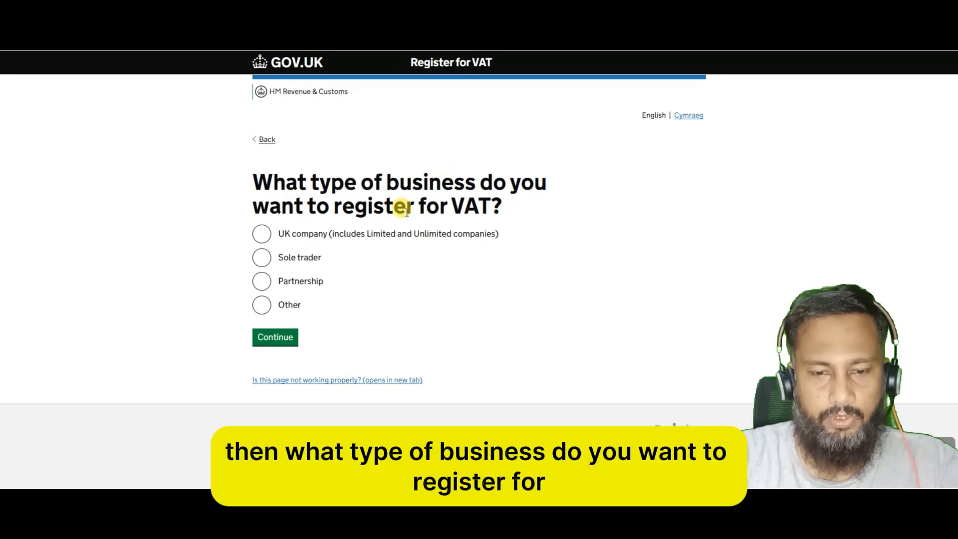
{"action": "left_click", "coordinate": [261, 233]}
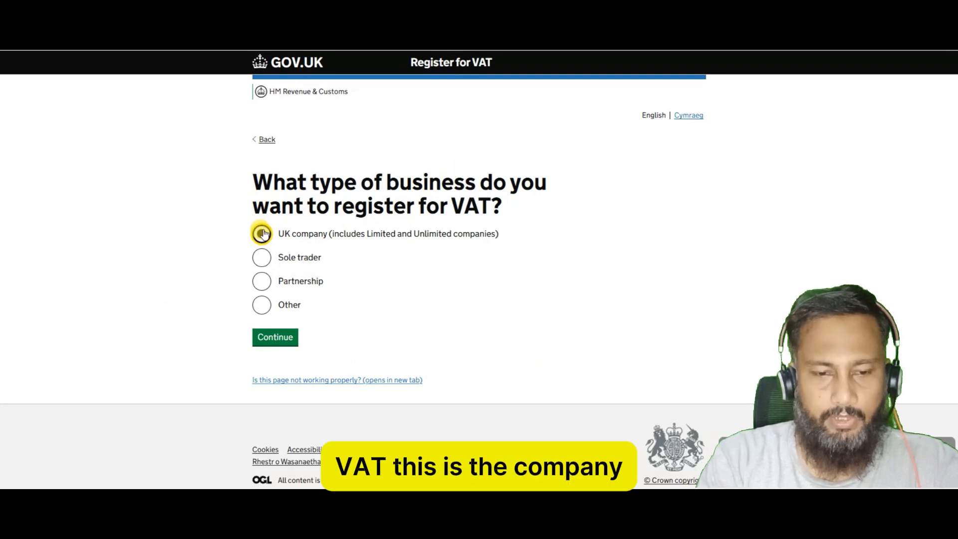
{"action": "left_click", "coordinate": [291, 338]}
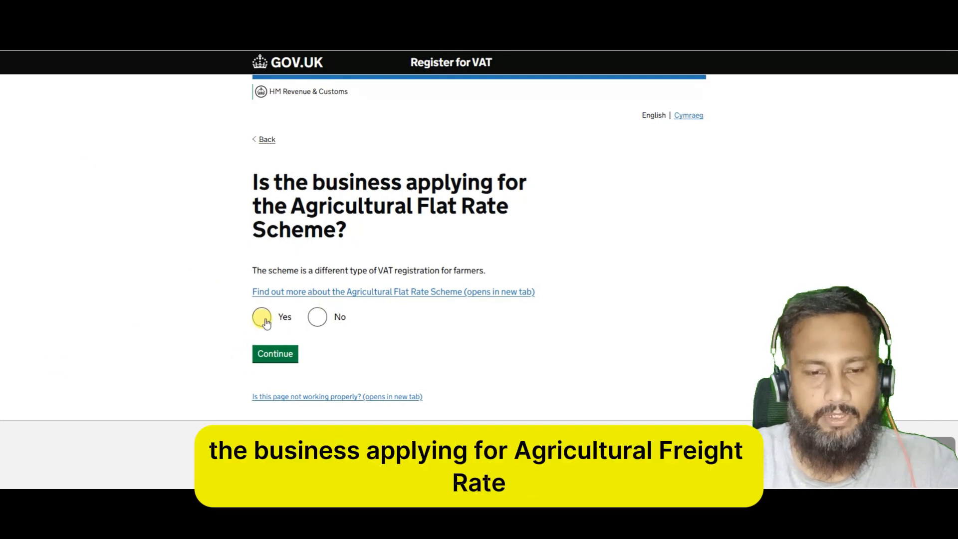
Answer No to the Agricultural Flat Rate Scheme and to the next-12-months activities question.
{"action": "left_click", "coordinate": [317, 317]}
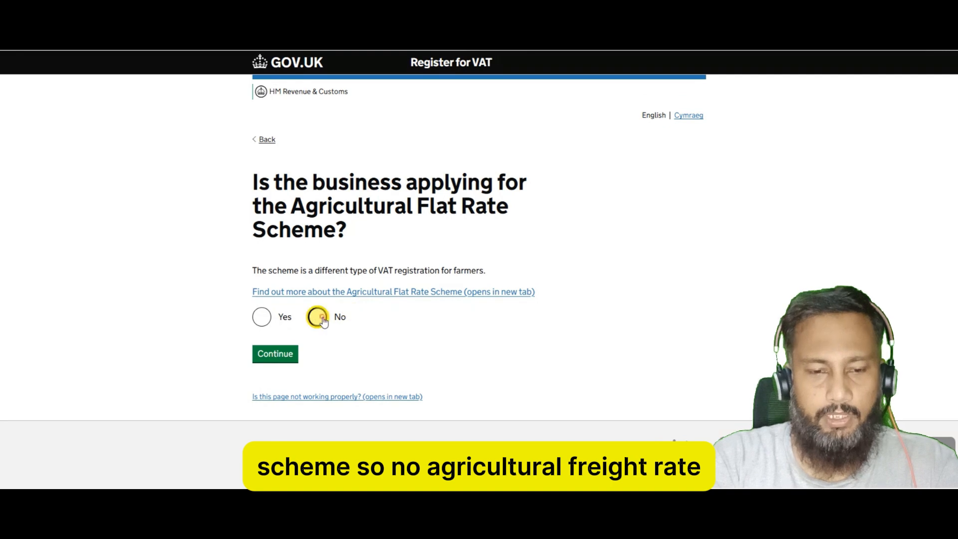
{"action": "left_click", "coordinate": [278, 357]}
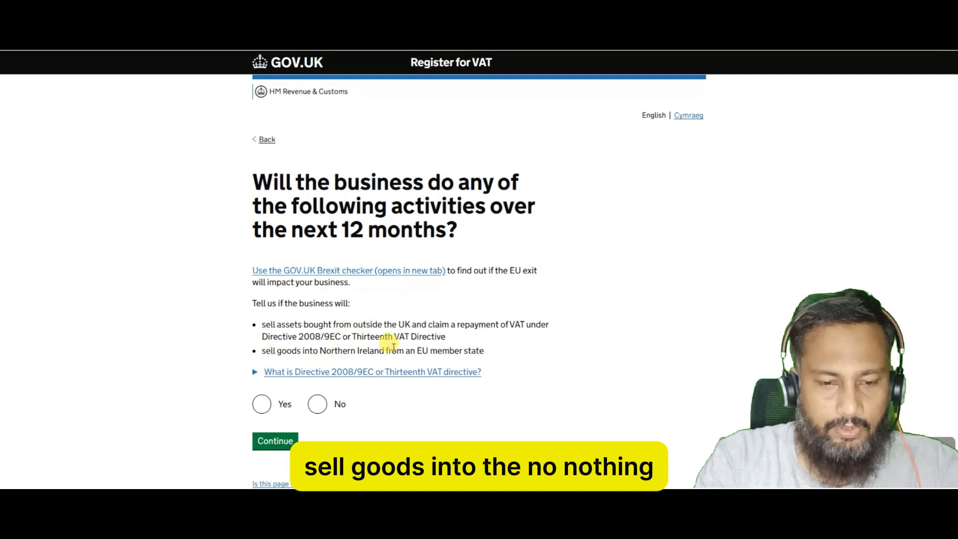
{"action": "left_click", "coordinate": [318, 403]}
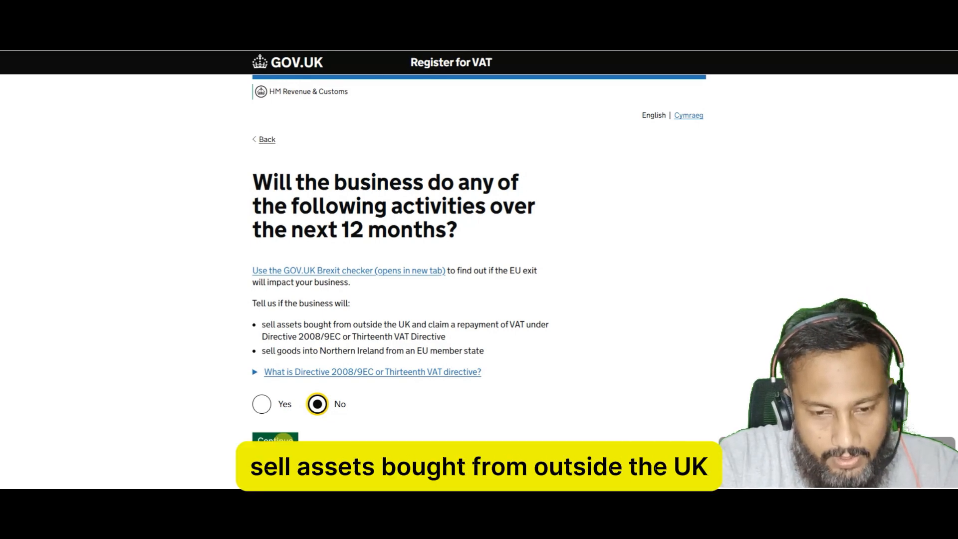
{"action": "left_click", "coordinate": [275, 438]}
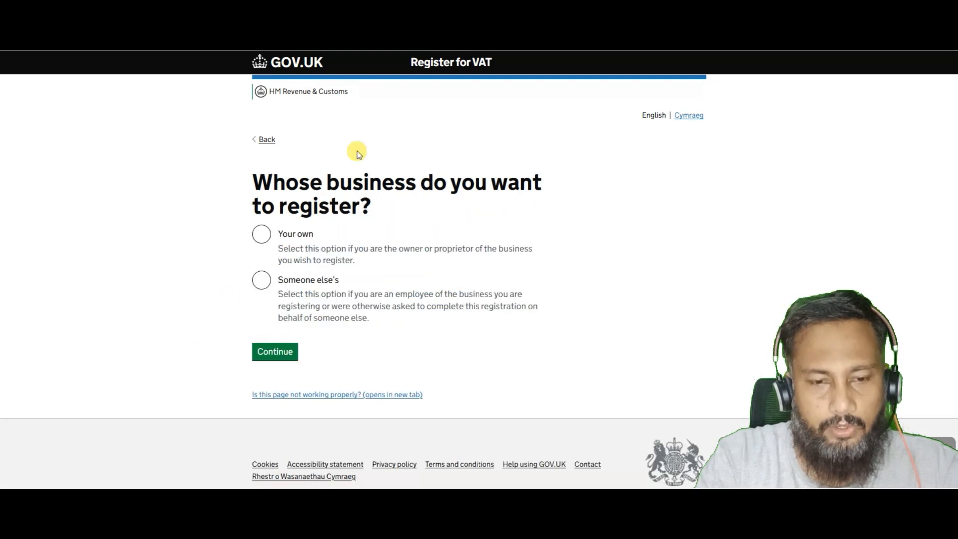
Record that it's someone else's business, registering for selling goods or services.
{"action": "left_click", "coordinate": [261, 280]}
{"action": "left_click", "coordinate": [285, 360]}
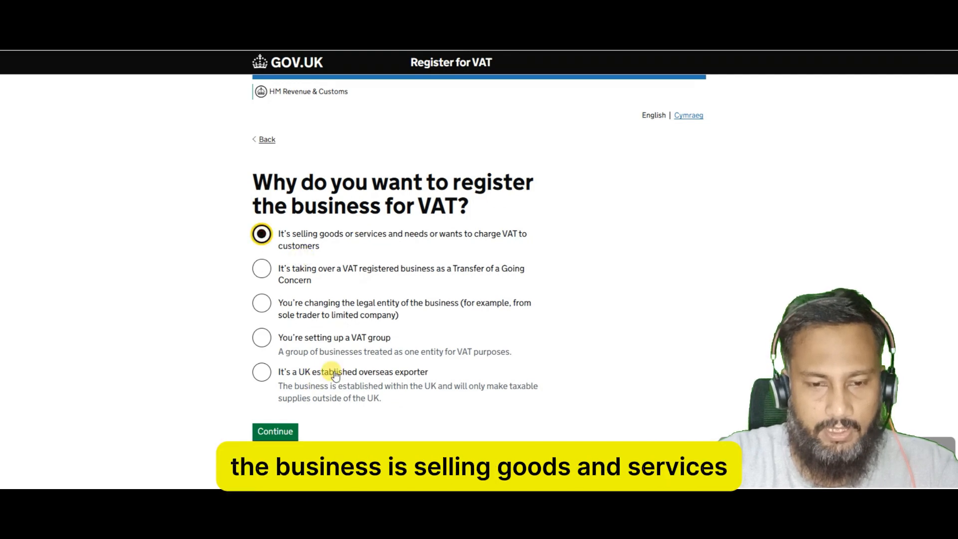
{"action": "left_click", "coordinate": [279, 434]}
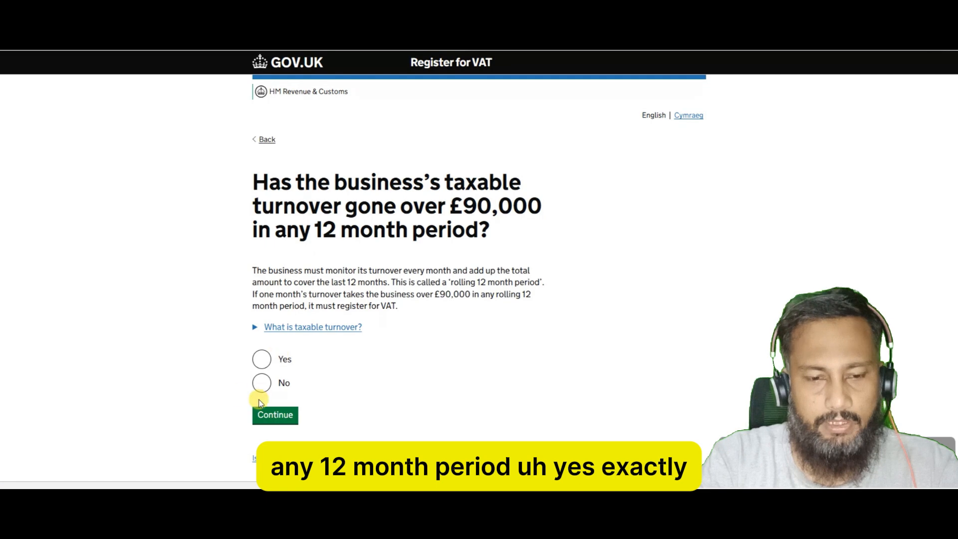
Answer Yes to turnover exceeding £90,000, with threshold date month 04, year 2025.
{"action": "left_click", "coordinate": [261, 360]}
{"action": "scroll", "coordinate": [198, 409], "scroll_direction": "down", "scroll_amount": 2}
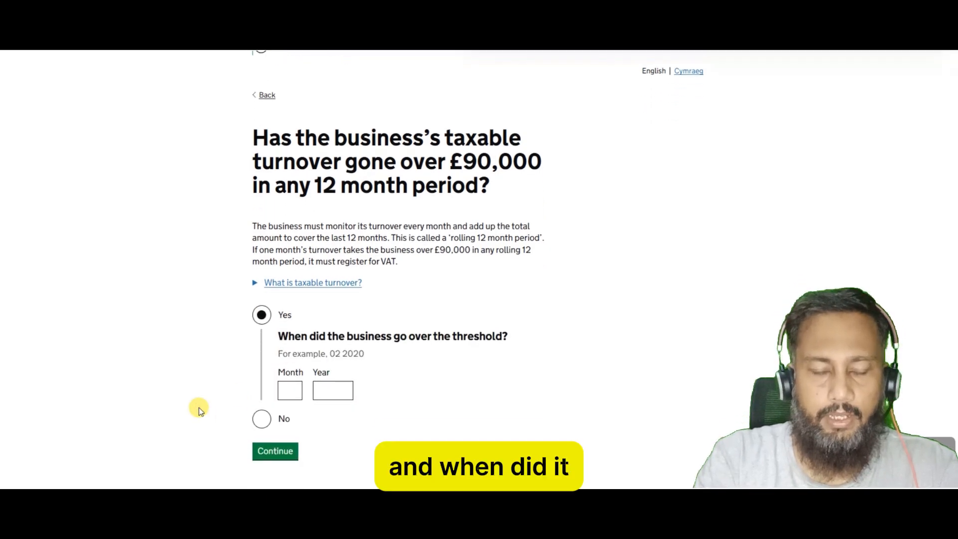
{"action": "left_click", "coordinate": [294, 359]}
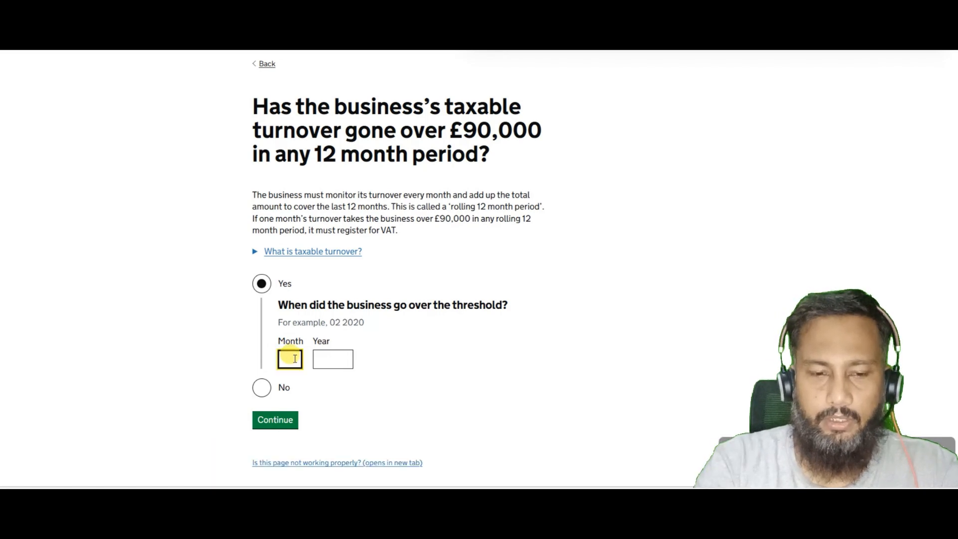
{"action": "type", "text": "04"}
{"action": "key", "text": "Tab"}
{"action": "type", "text": "2025"}
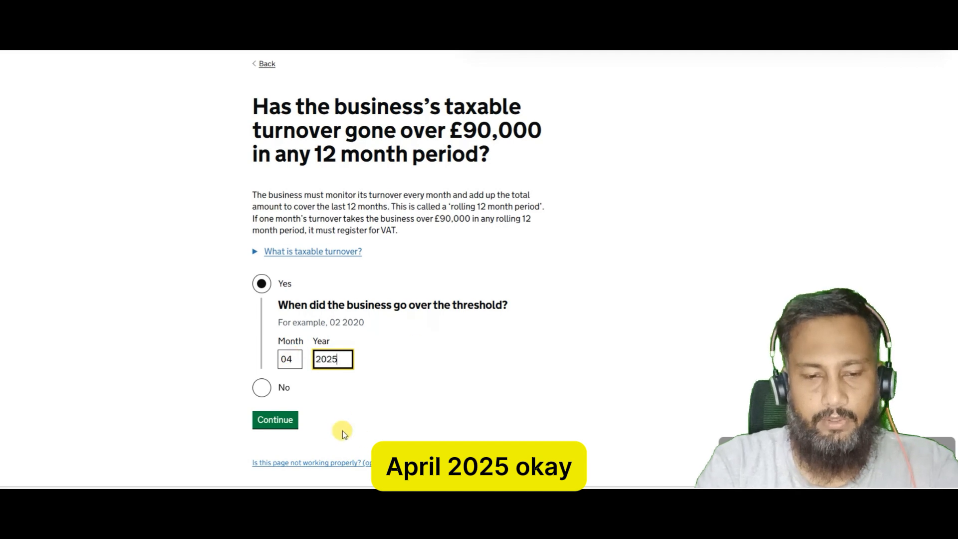
{"action": "left_click", "coordinate": [286, 428]}
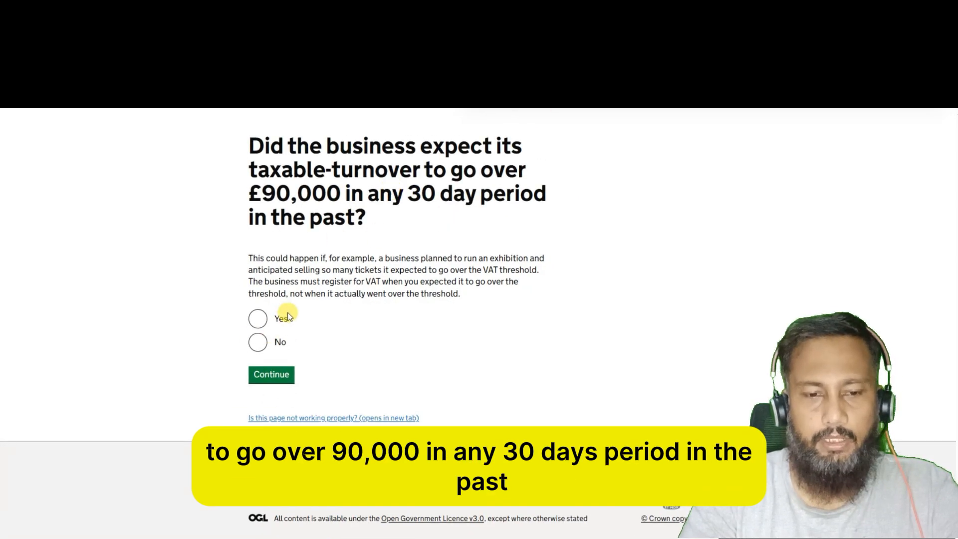
Answer Yes to expecting to exceed £90,000 within 30 days, dated 01 03 2025.
{"action": "left_click", "coordinate": [260, 319]}
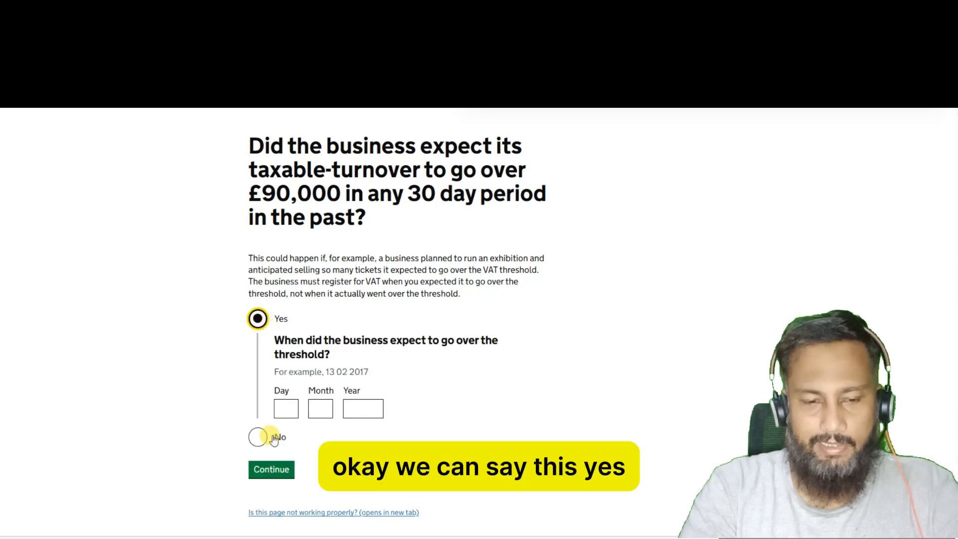
{"action": "left_click", "coordinate": [285, 406]}
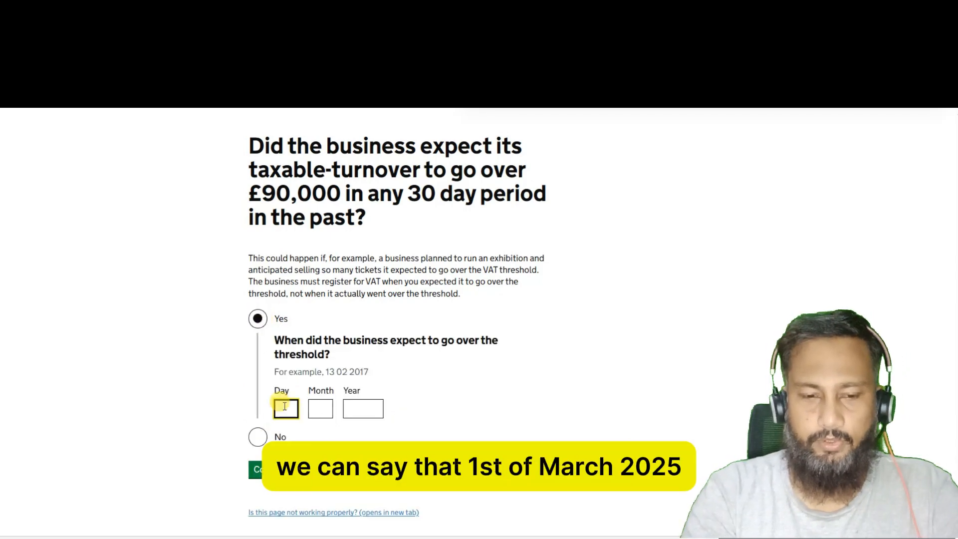
{"action": "type", "text": "01"}
{"action": "key", "text": "Tab"}
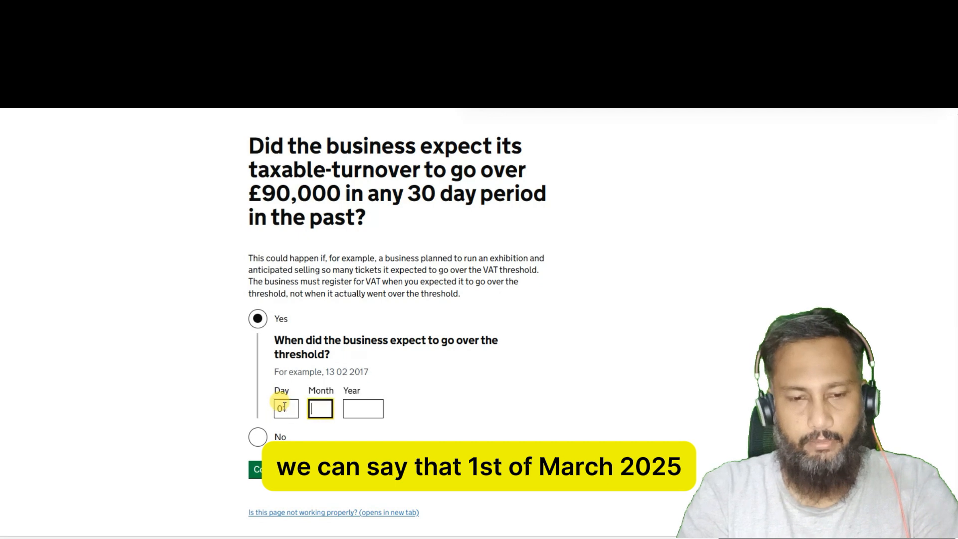
{"action": "type", "text": "03"}
{"action": "key", "text": "Tab"}
{"action": "type", "text": "2025"}
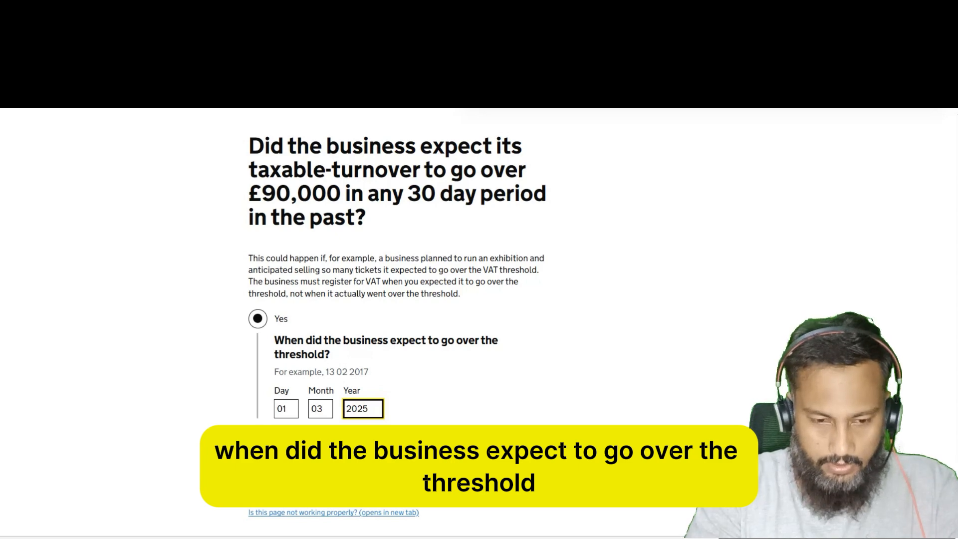
{"action": "left_click", "coordinate": [277, 475]}
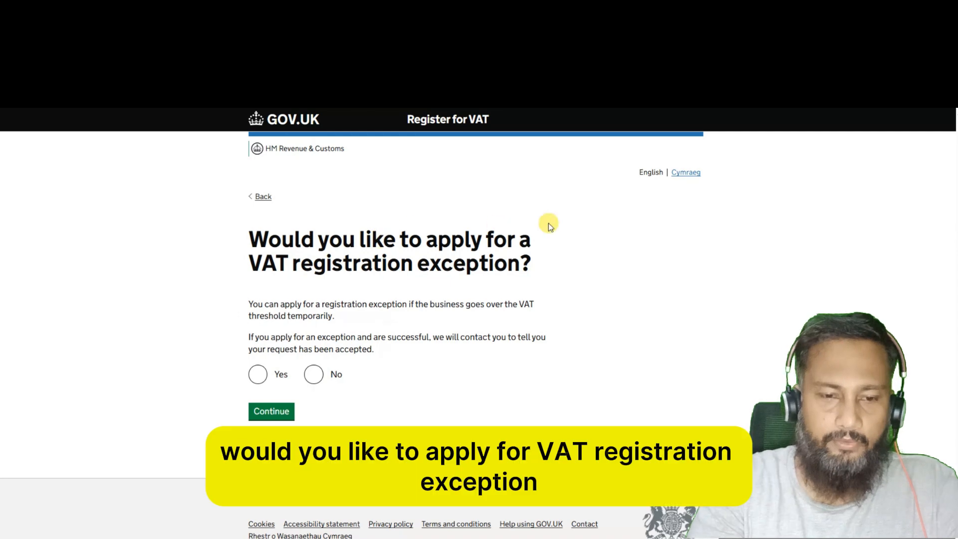
Answer No to a registration exception and continue past the Making Tax Digital notice.
{"action": "left_click", "coordinate": [314, 375]}
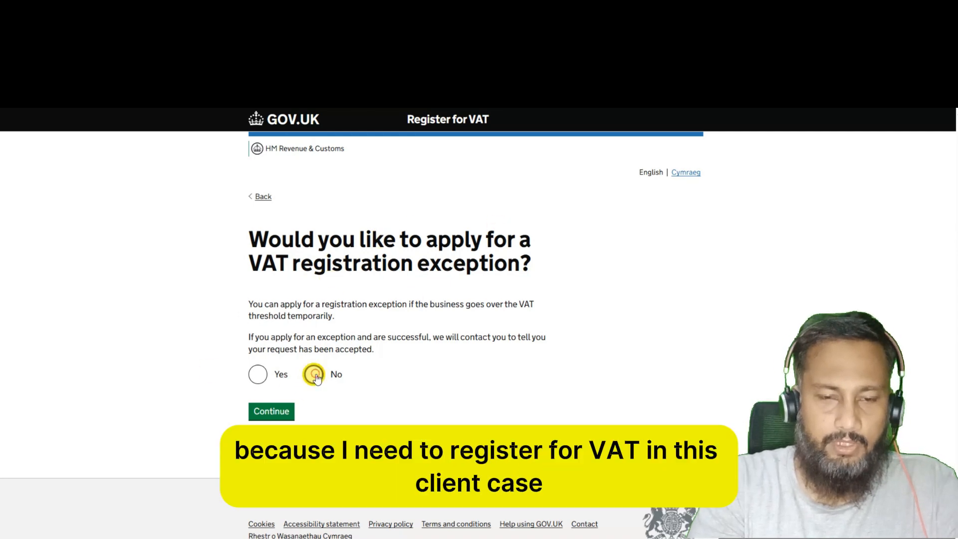
{"action": "left_click", "coordinate": [273, 415]}
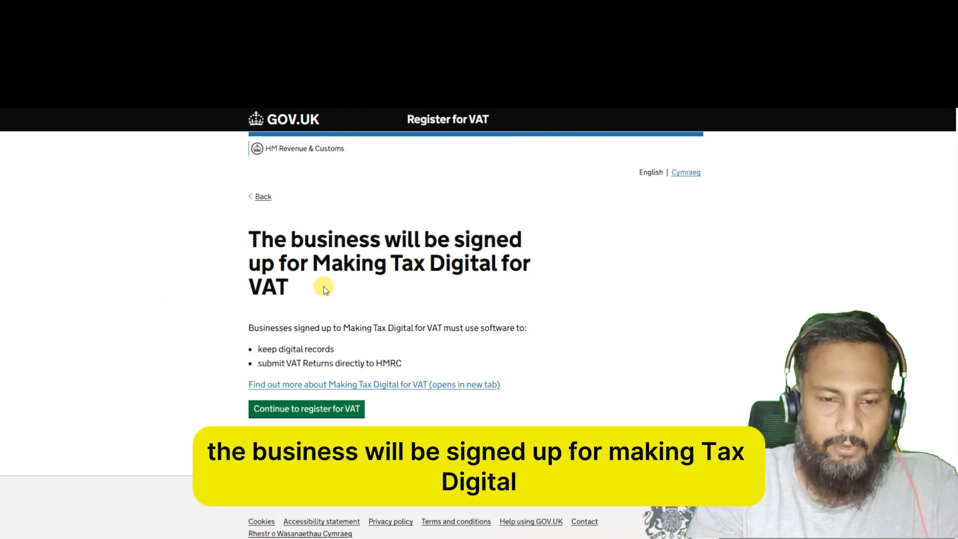
{"action": "left_click", "coordinate": [310, 417]}
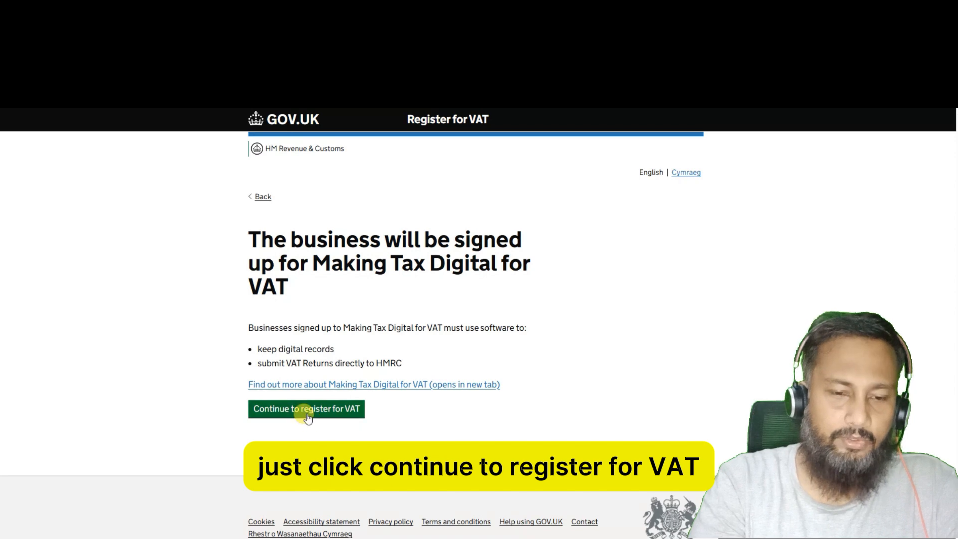
{"action": "left_click", "coordinate": [308, 416]}
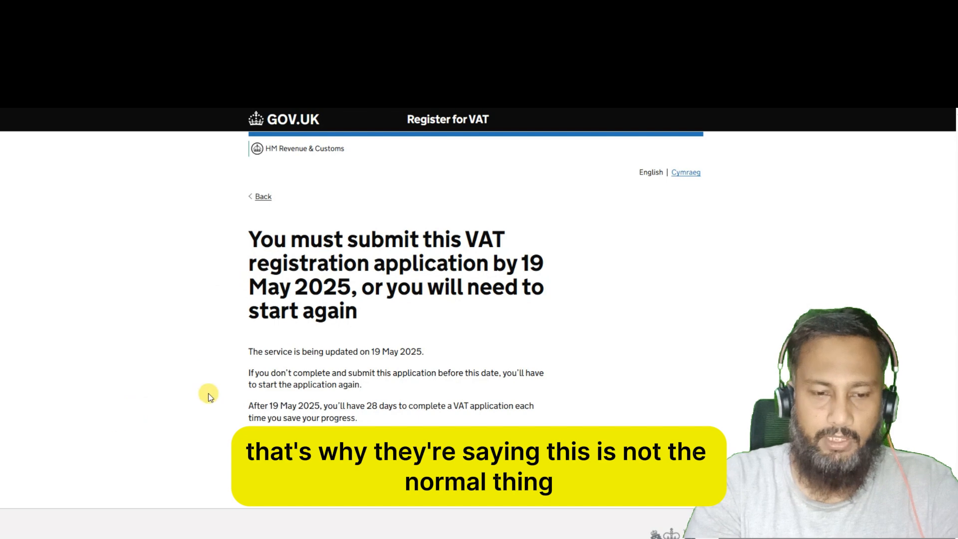
Acknowledge the 19 May 2025 submission deadline and review the application task list.
{"action": "left_click", "coordinate": [277, 444]}
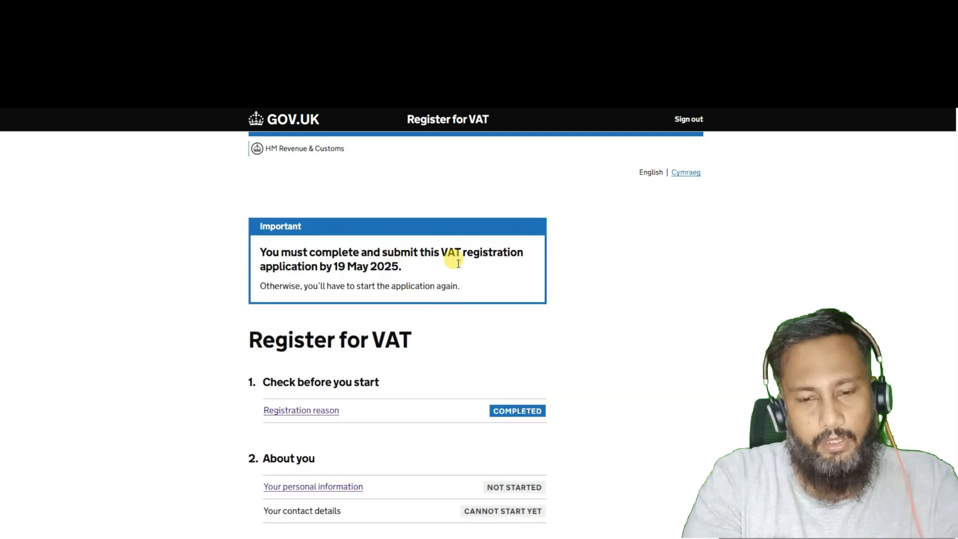
{"action": "scroll", "coordinate": [161, 403], "scroll_direction": "down", "scroll_amount": 4}
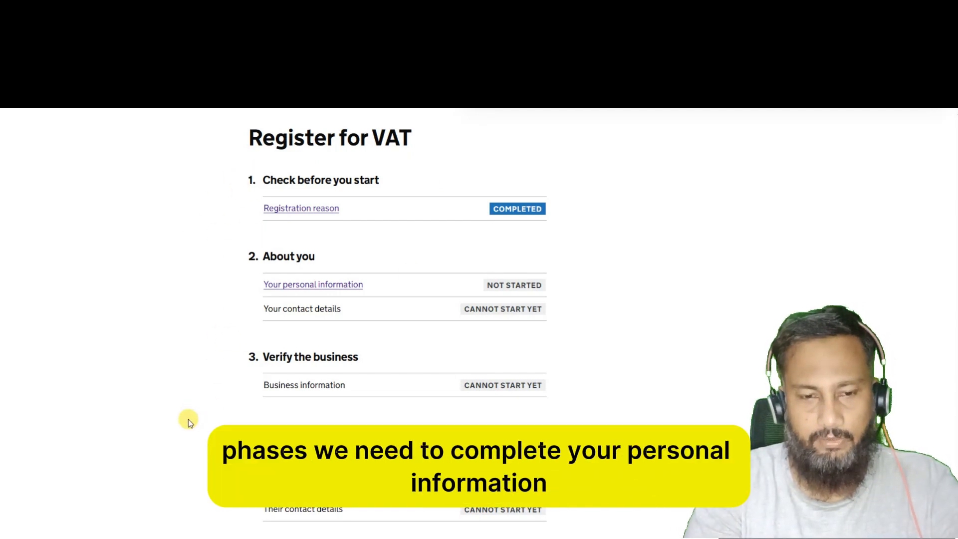
Enter and save the applicant's first name and last name under Your personal information.
{"action": "left_click", "coordinate": [334, 287]}
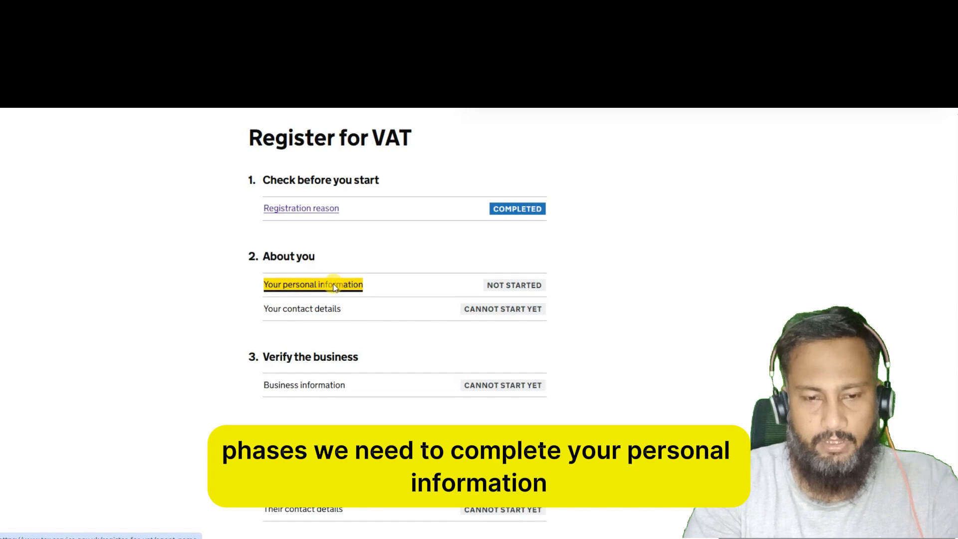
{"action": "left_click", "coordinate": [260, 300]}
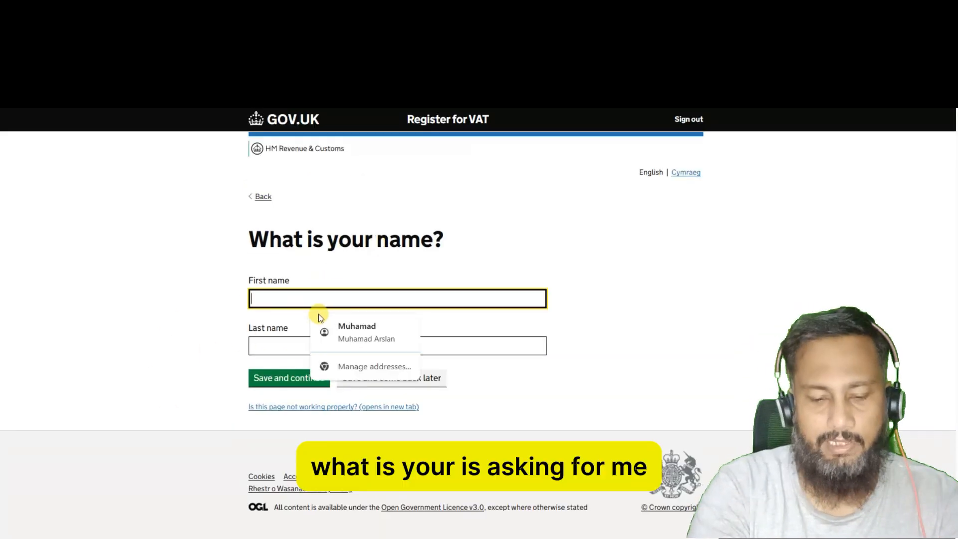
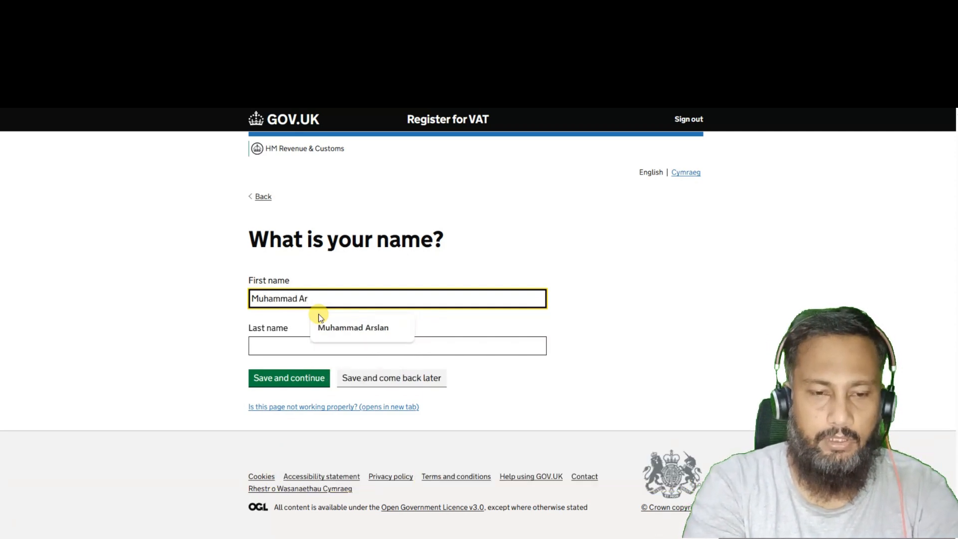
{"action": "key", "text": "Tab"}
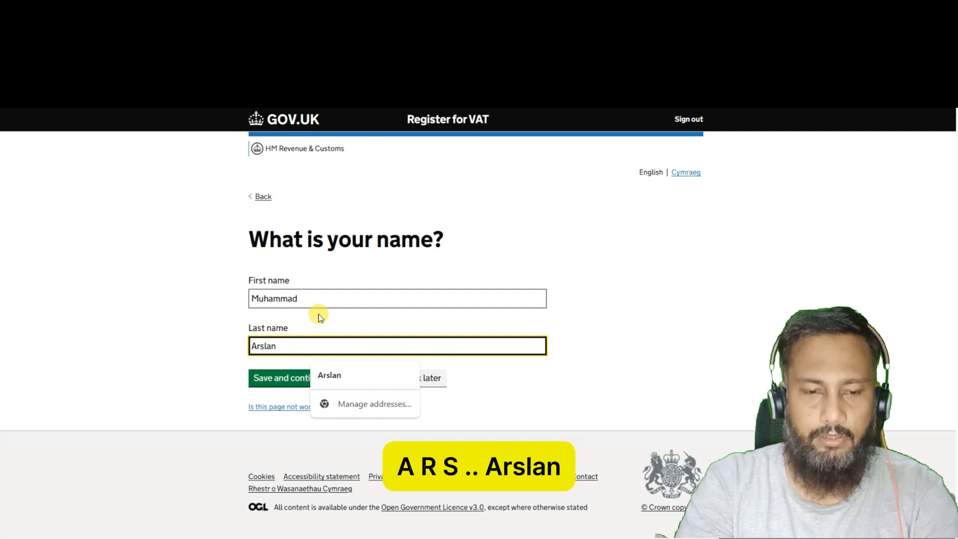
{"action": "left_click", "coordinate": [275, 380]}
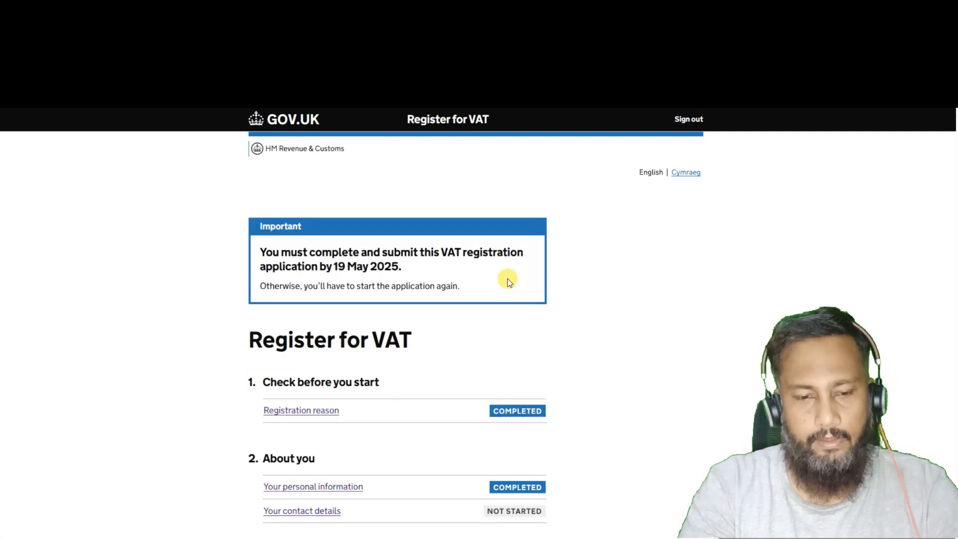
{"action": "scroll", "coordinate": [182, 460], "scroll_direction": "down", "scroll_amount": 2}
{"action": "scroll", "coordinate": [182, 460], "scroll_direction": "down", "scroll_amount": 2}
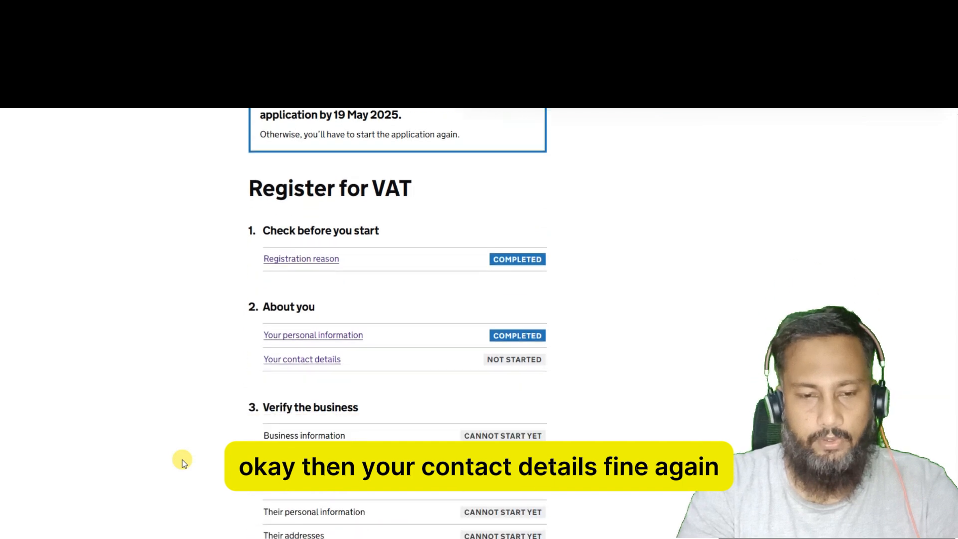
Fill in the applicant's telephone number and save the confirmed email address under Your contact details.
{"action": "left_click", "coordinate": [315, 365]}
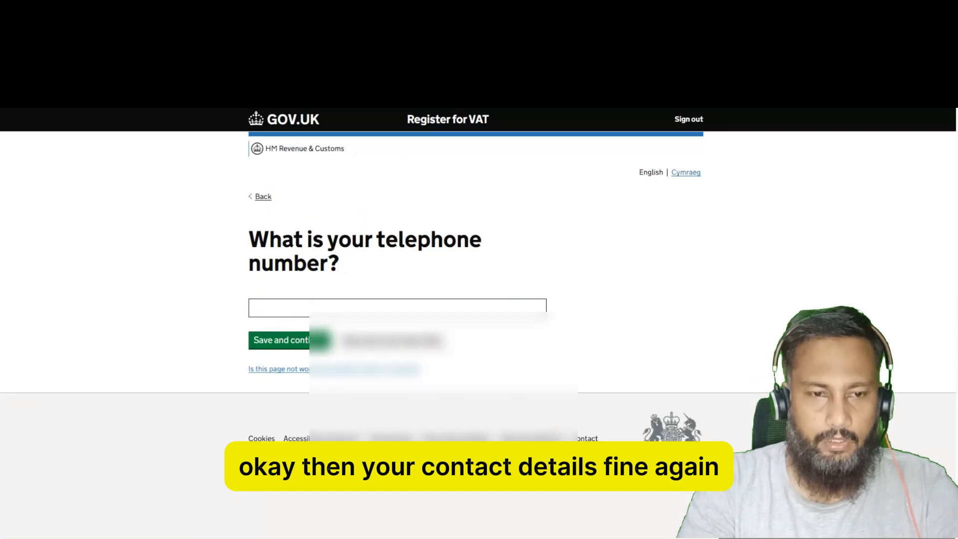
{"action": "left_click", "coordinate": [314, 306]}
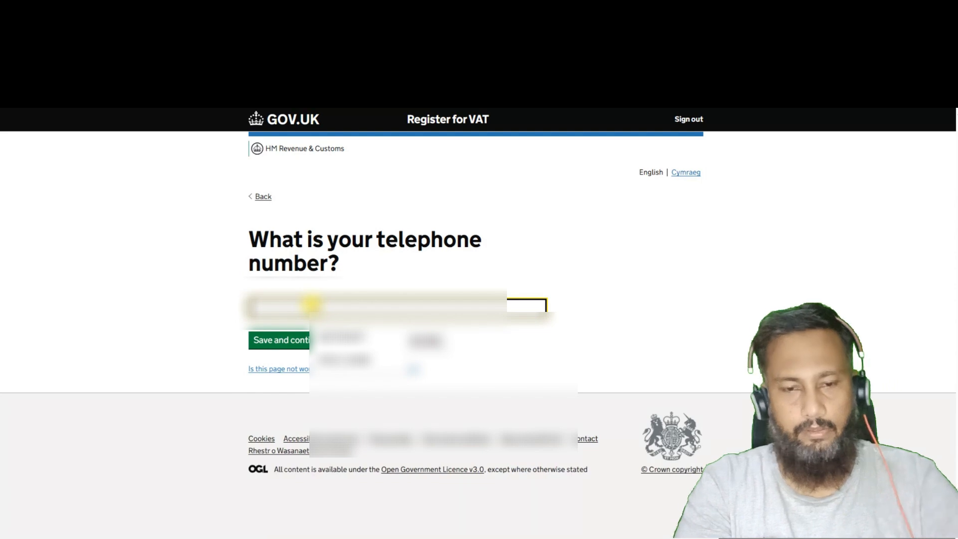
{"action": "key", "text": "ctrl+v"}
{"action": "left_click", "coordinate": [297, 343]}
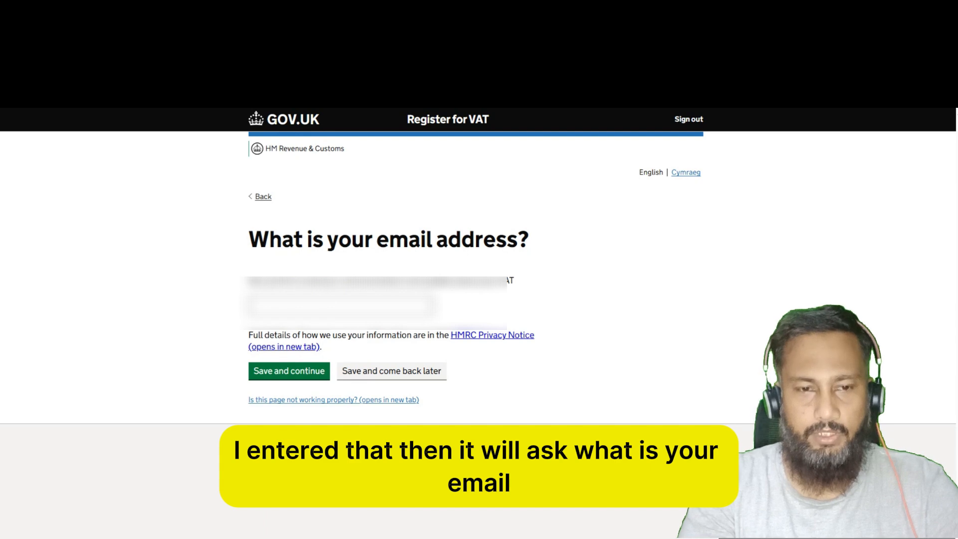
{"action": "left_click", "coordinate": [293, 376]}
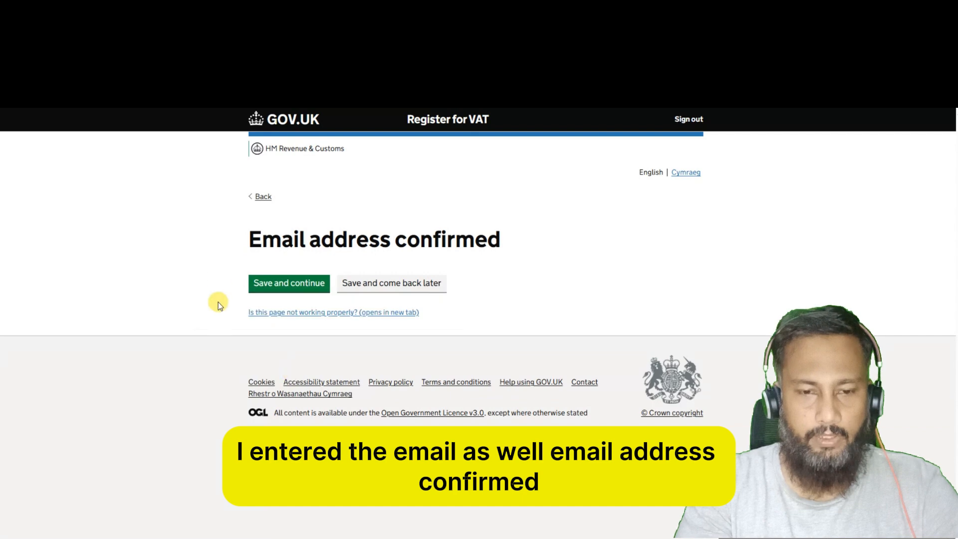
{"action": "left_click", "coordinate": [296, 288]}
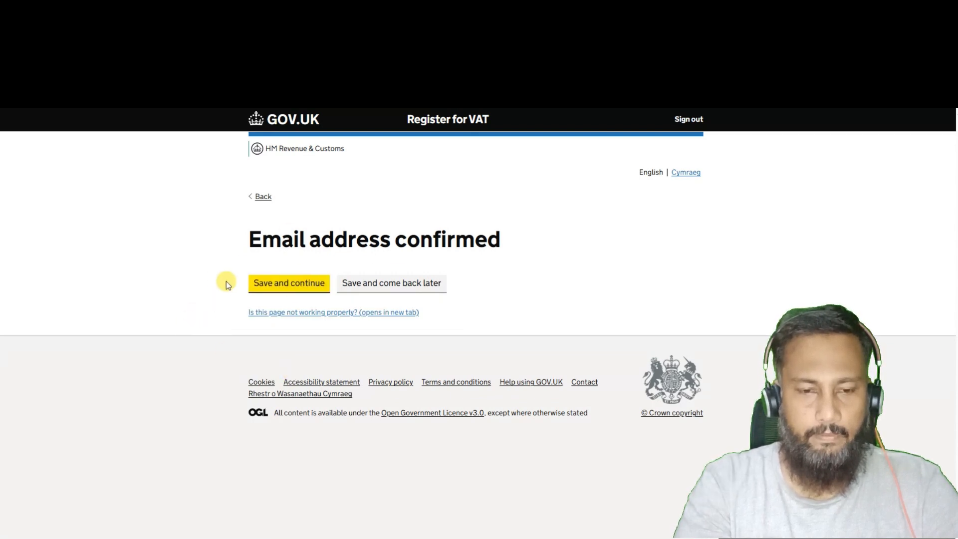
{"action": "scroll", "coordinate": [144, 412], "scroll_direction": "down", "scroll_amount": 7}
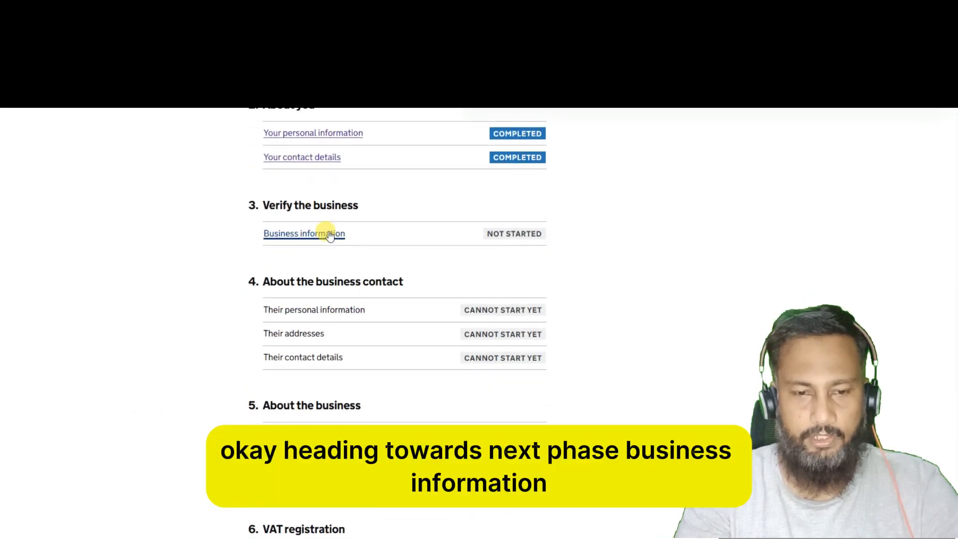
Enter the company registration number and the company's UTR.
{"action": "left_click", "coordinate": [327, 235]}
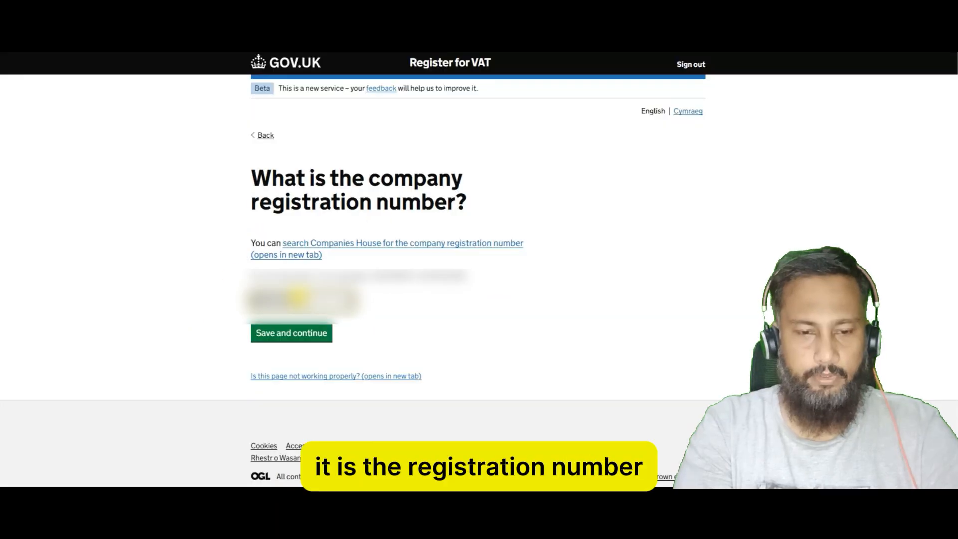
{"action": "left_click", "coordinate": [293, 389]}
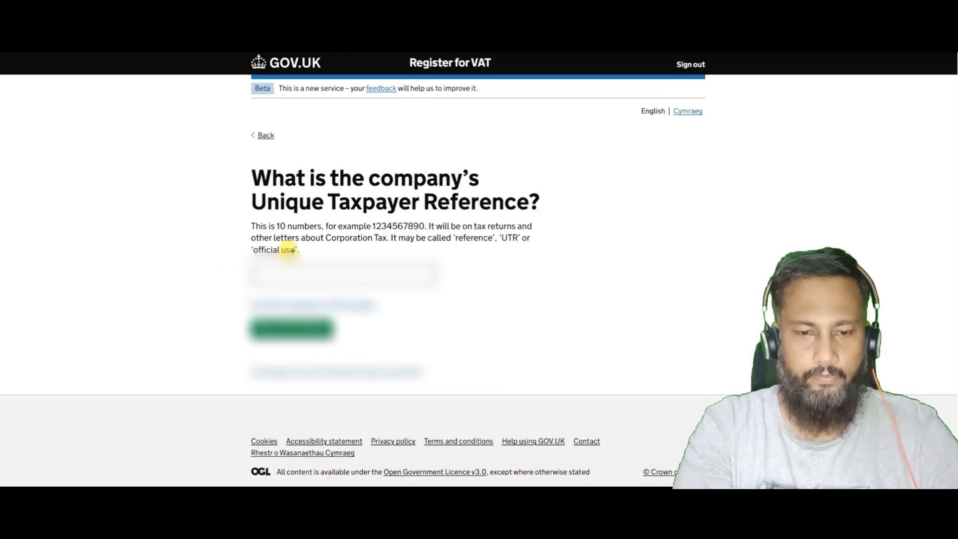
{"action": "left_click", "coordinate": [276, 272]}
{"action": "key", "text": "ctrl+v"}
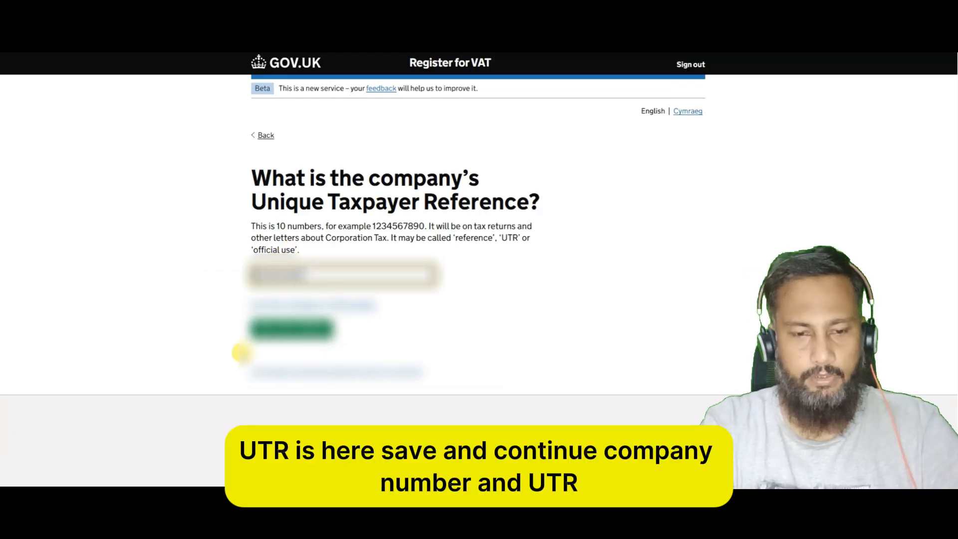
{"action": "left_click", "coordinate": [292, 329]}
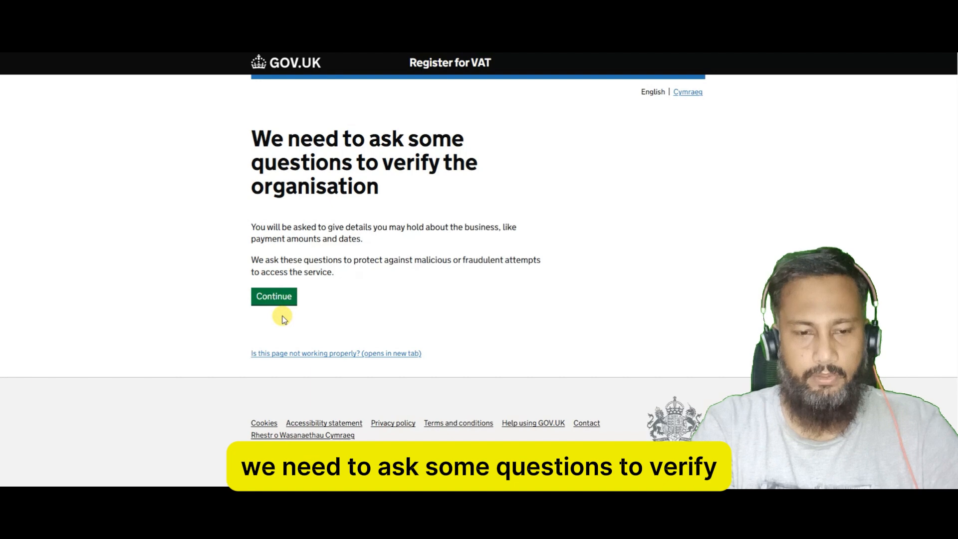
Answer that the organisation has never made Corporation Tax or PAYE payments.
{"action": "left_click", "coordinate": [272, 295]}
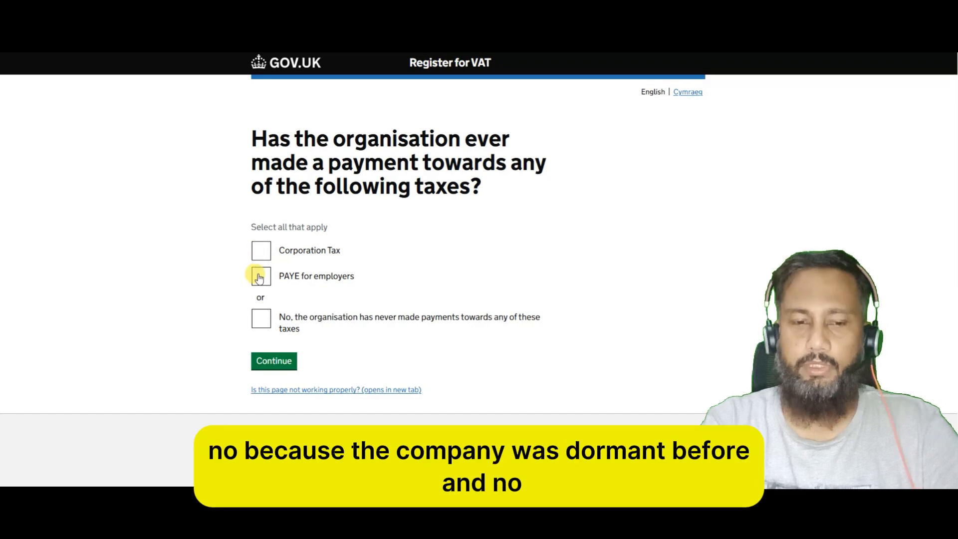
{"action": "left_click", "coordinate": [260, 322]}
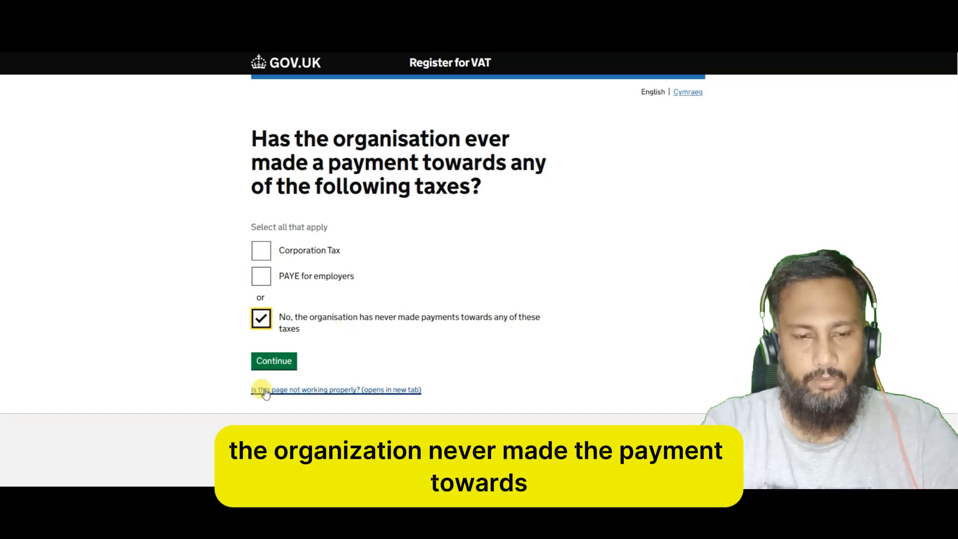
{"action": "left_click", "coordinate": [288, 362]}
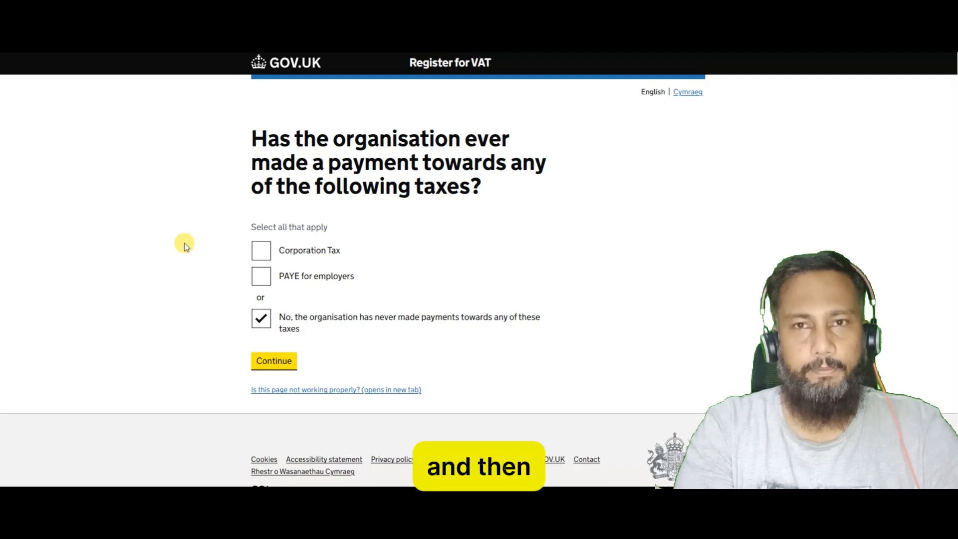
{"action": "scroll", "coordinate": [202, 279], "scroll_direction": "down", "scroll_amount": 7}
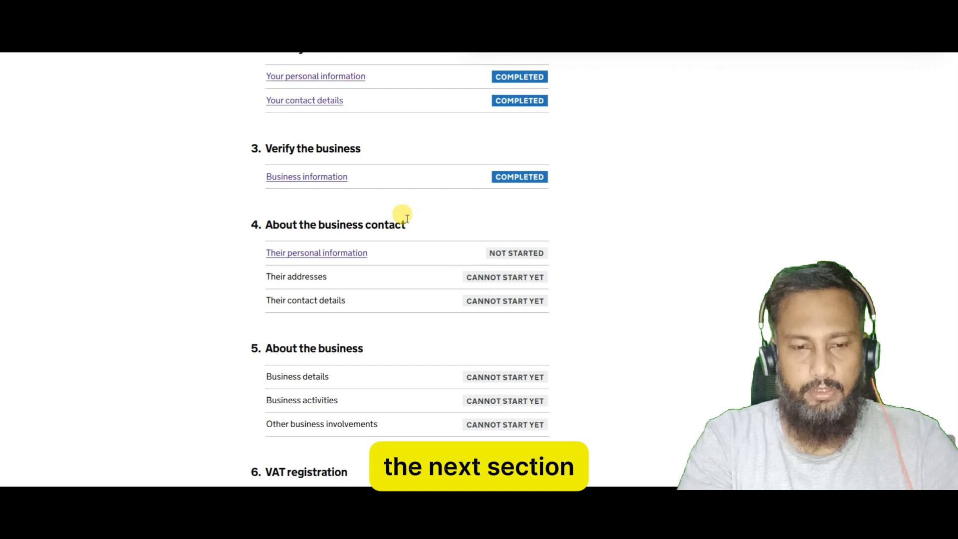
Save the contact's names, enter their date of birth and National Insurance number, and confirm the details.
{"action": "left_click", "coordinate": [356, 254]}
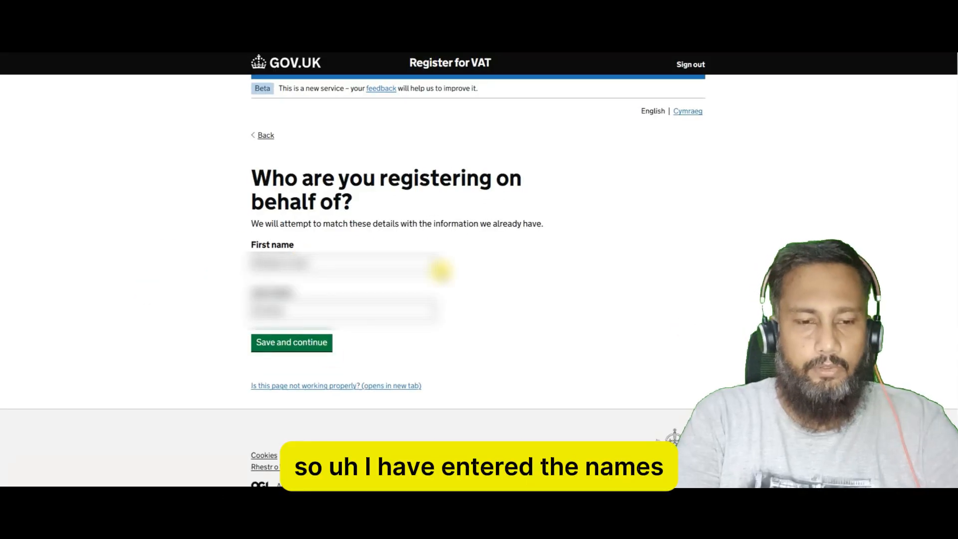
{"action": "left_click", "coordinate": [307, 343]}
{"action": "left_click", "coordinate": [263, 258]}
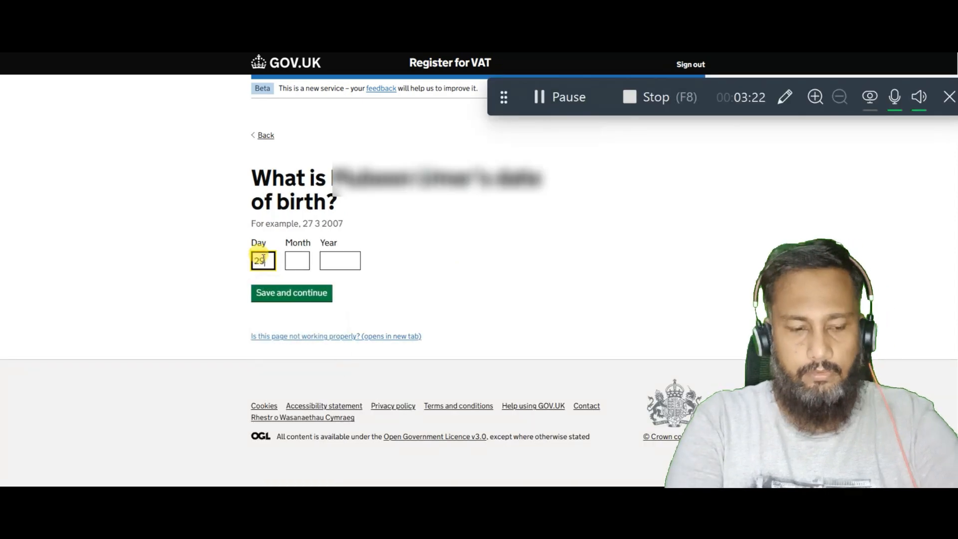
{"action": "key", "text": "Tab"}
{"action": "key", "text": "Tab"}
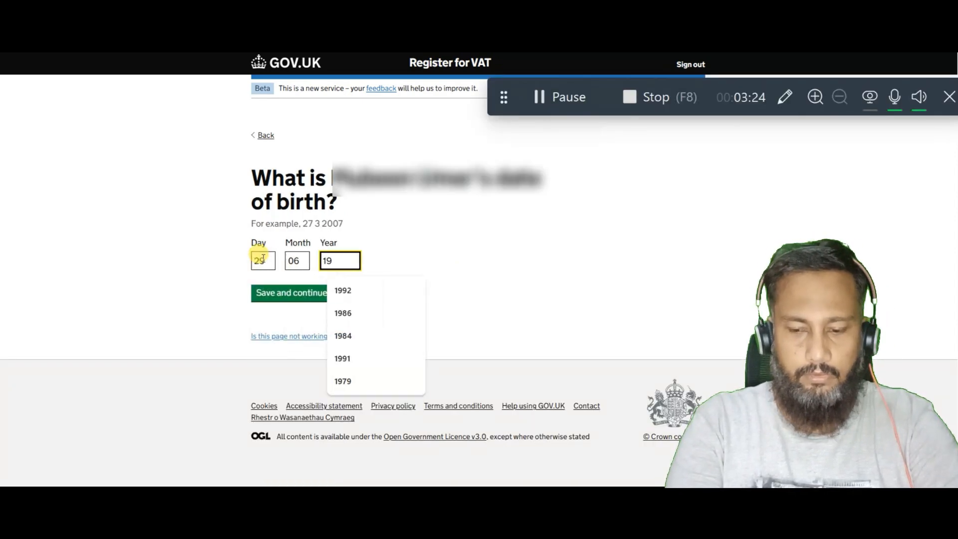
{"action": "left_click", "coordinate": [306, 297]}
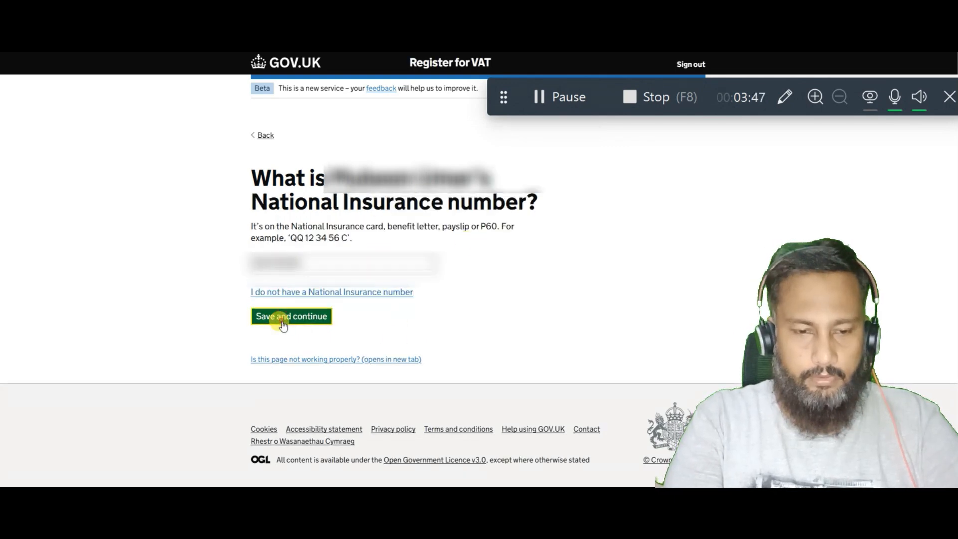
{"action": "left_click", "coordinate": [280, 318]}
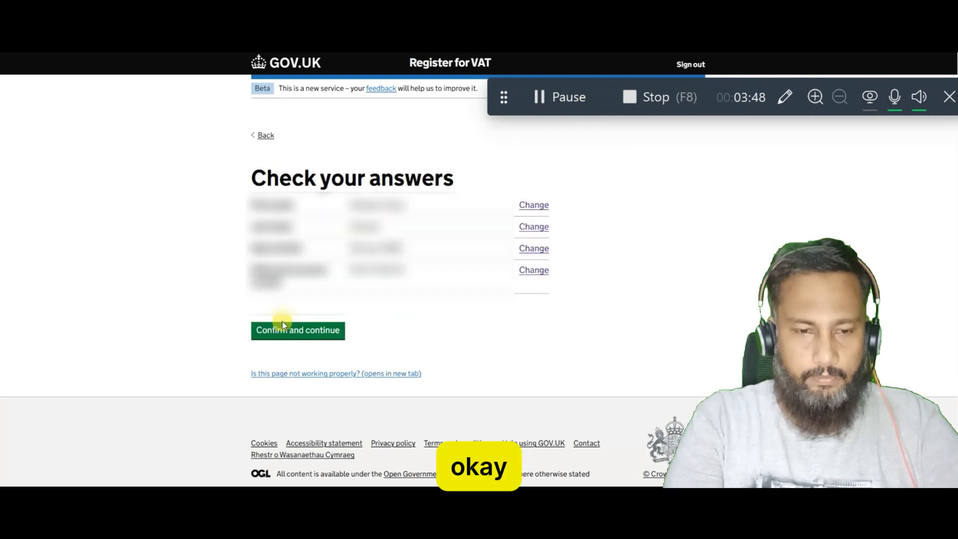
{"action": "left_click", "coordinate": [293, 329]}
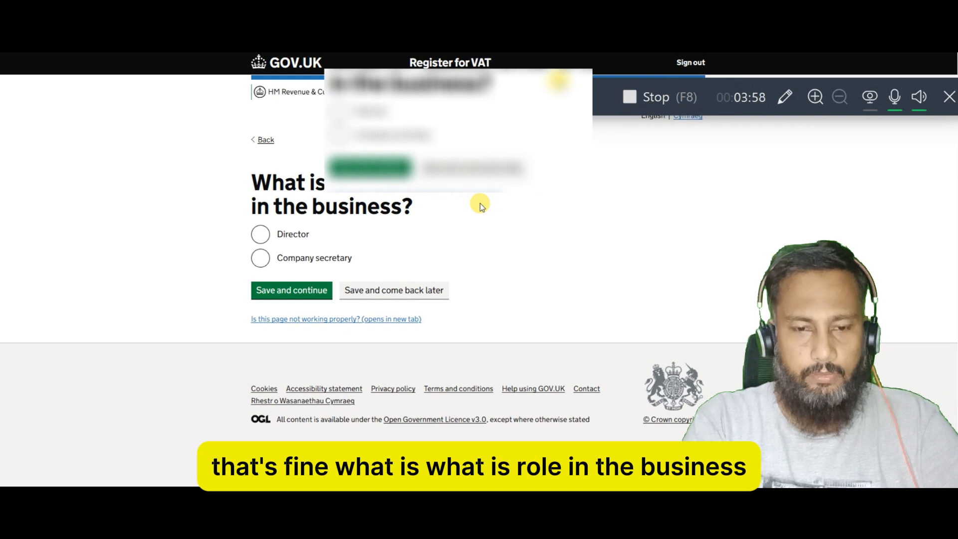
Record the contact's role as Director and answer that they never changed their name.
{"action": "left_click", "coordinate": [260, 234]}
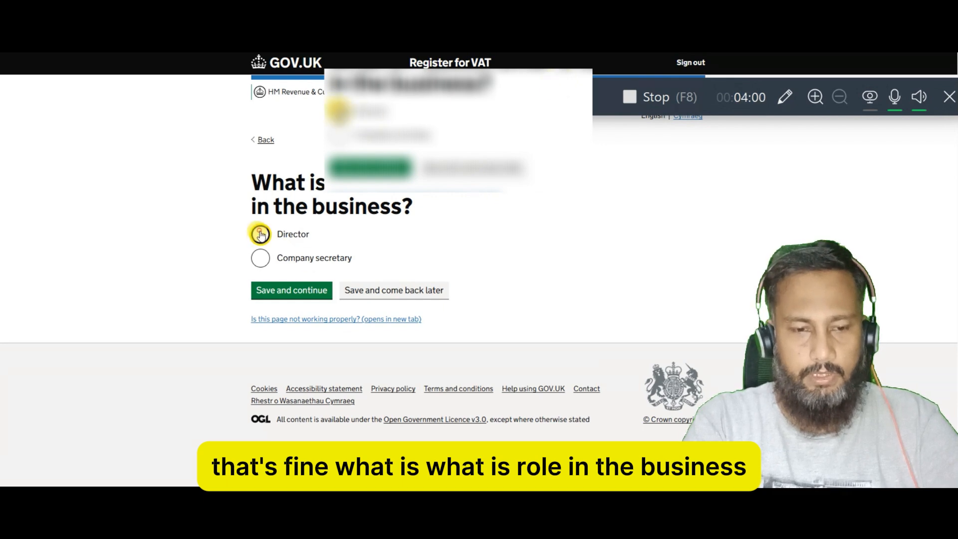
{"action": "left_click", "coordinate": [284, 293]}
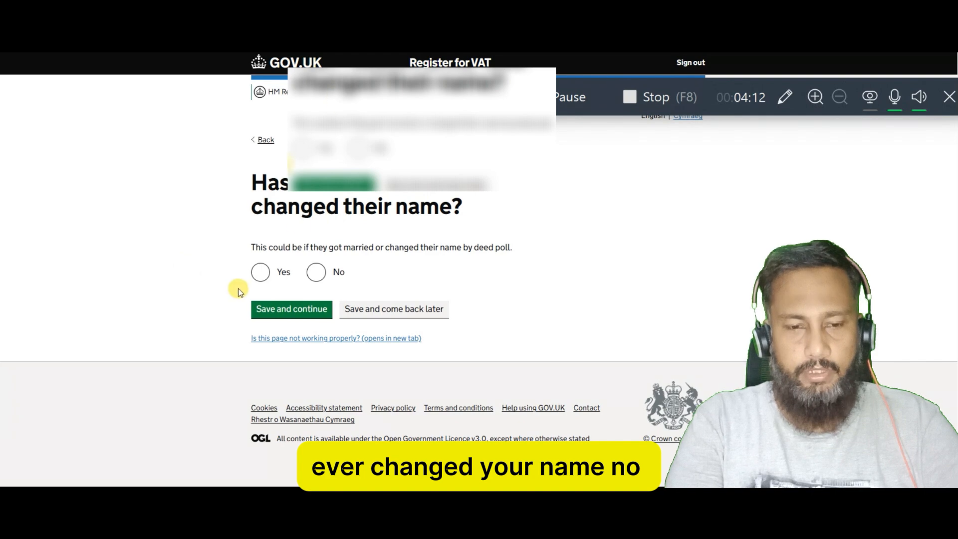
{"action": "left_click", "coordinate": [316, 272]}
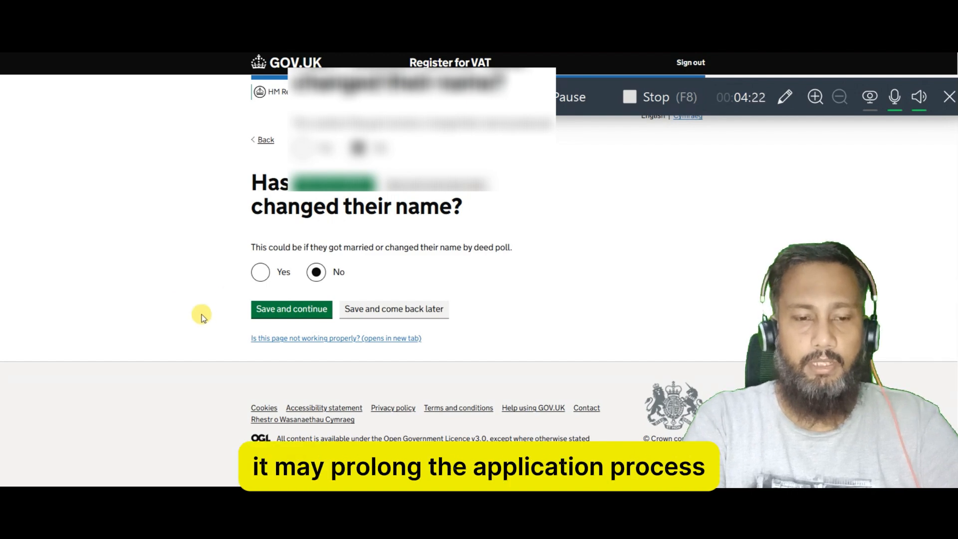
{"action": "left_click", "coordinate": [300, 320]}
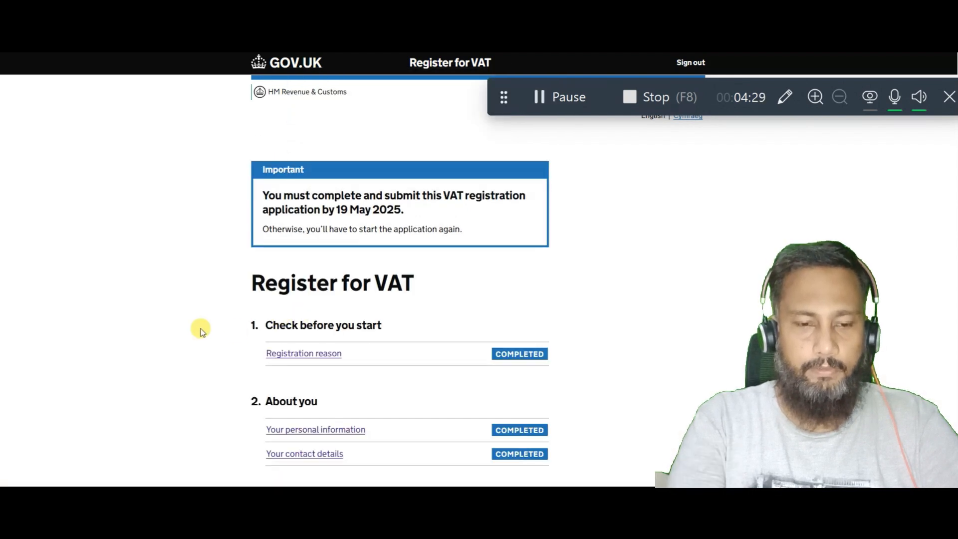
Confirm the contact's found home address and answer Yes to living there 3 years or more.
{"action": "scroll", "coordinate": [201, 328], "scroll_direction": "down", "scroll_amount": 2}
{"action": "scroll", "coordinate": [200, 328], "scroll_direction": "down", "scroll_amount": 5}
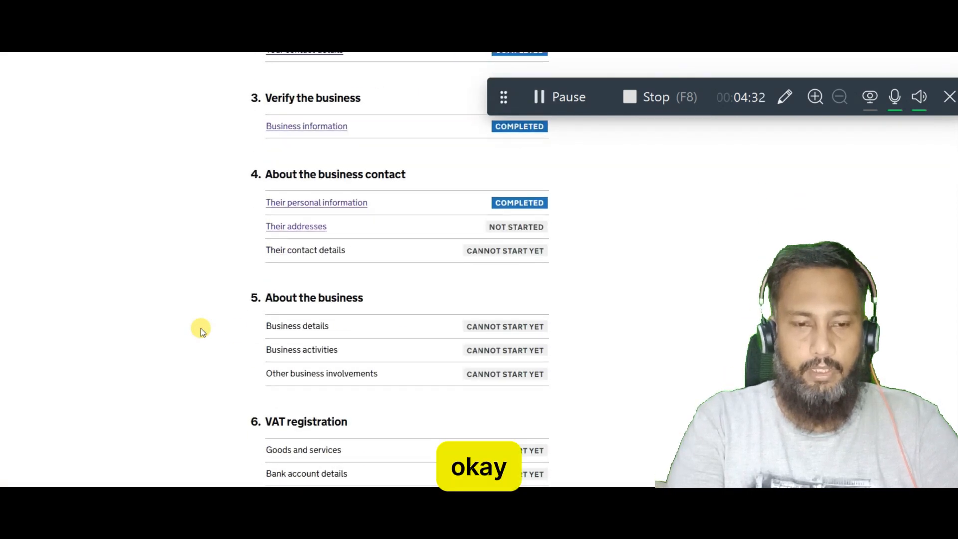
{"action": "left_click", "coordinate": [313, 234]}
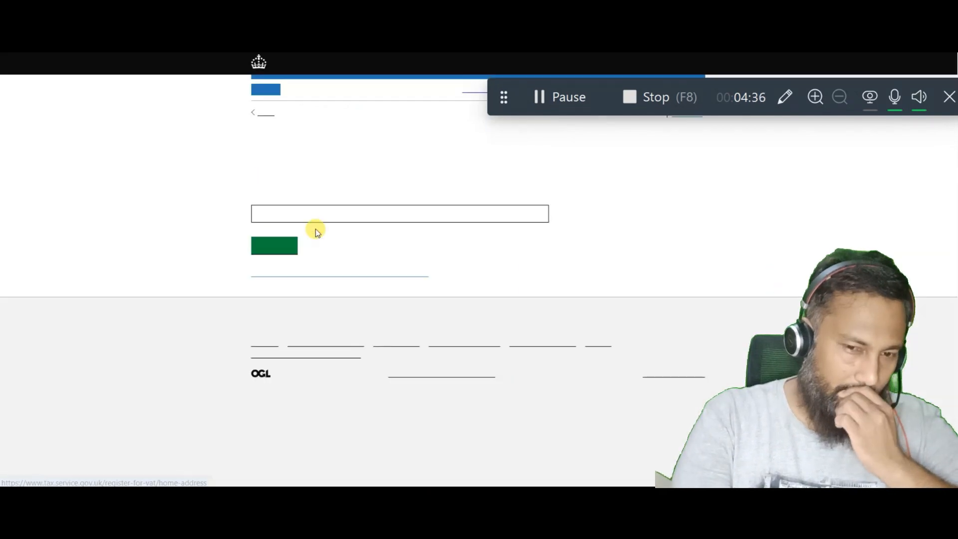
{"action": "left_click", "coordinate": [276, 299]}
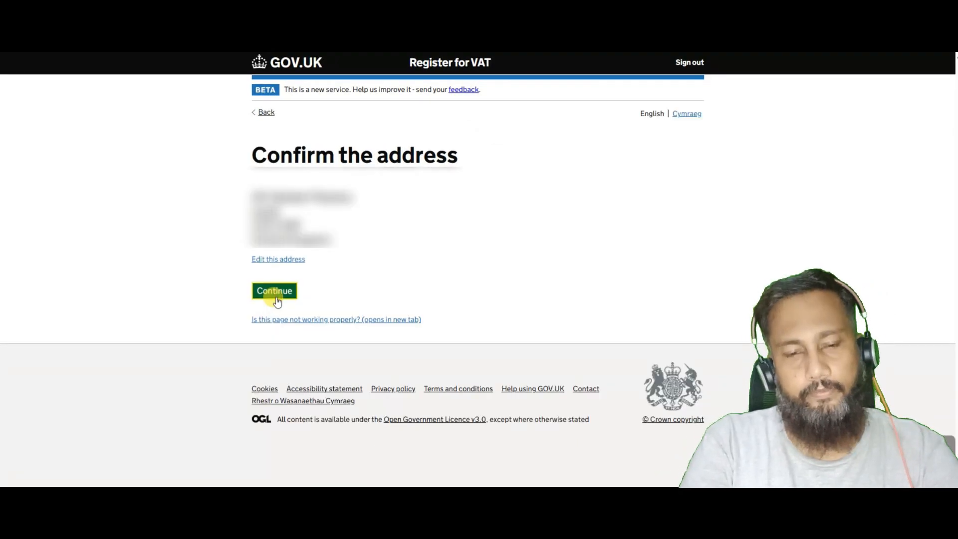
{"action": "left_click", "coordinate": [273, 260]}
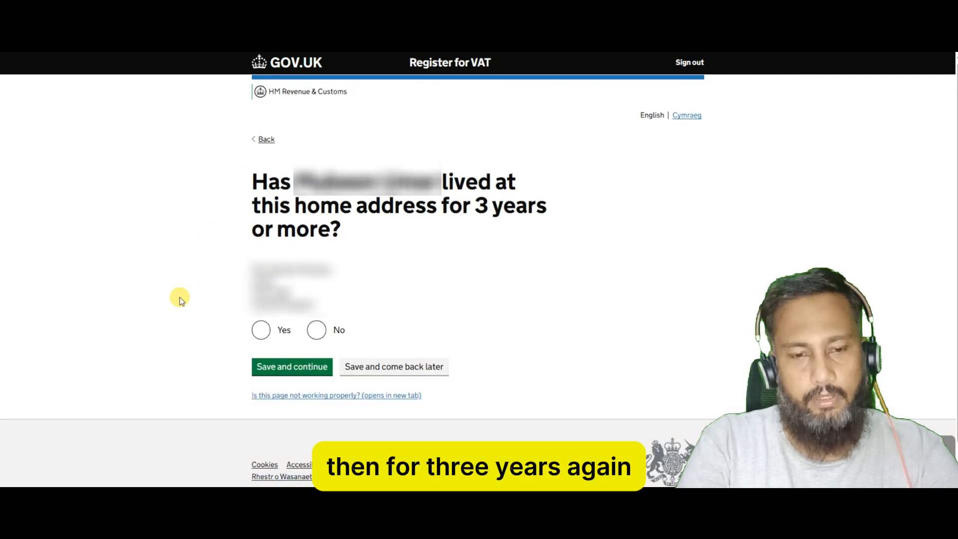
{"action": "left_click", "coordinate": [269, 332]}
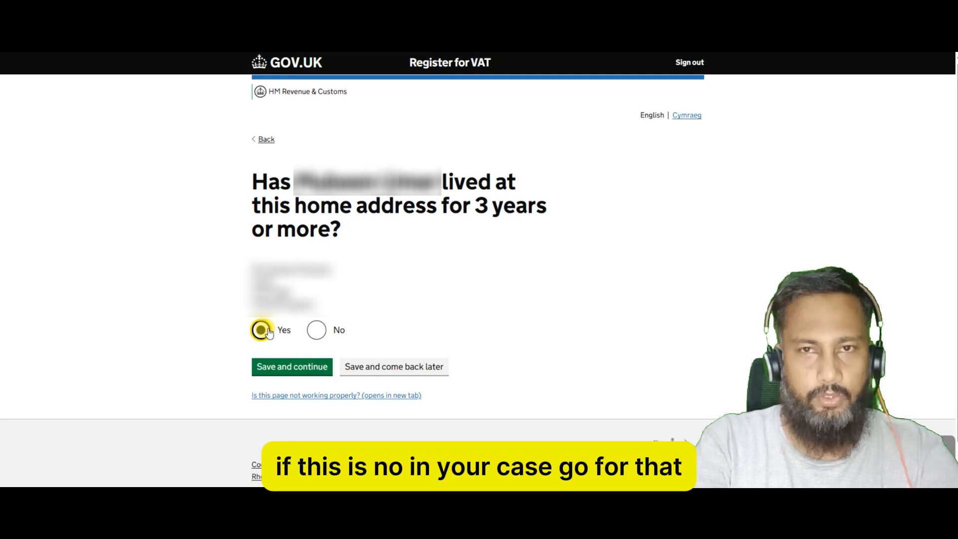
{"action": "left_click", "coordinate": [303, 372]}
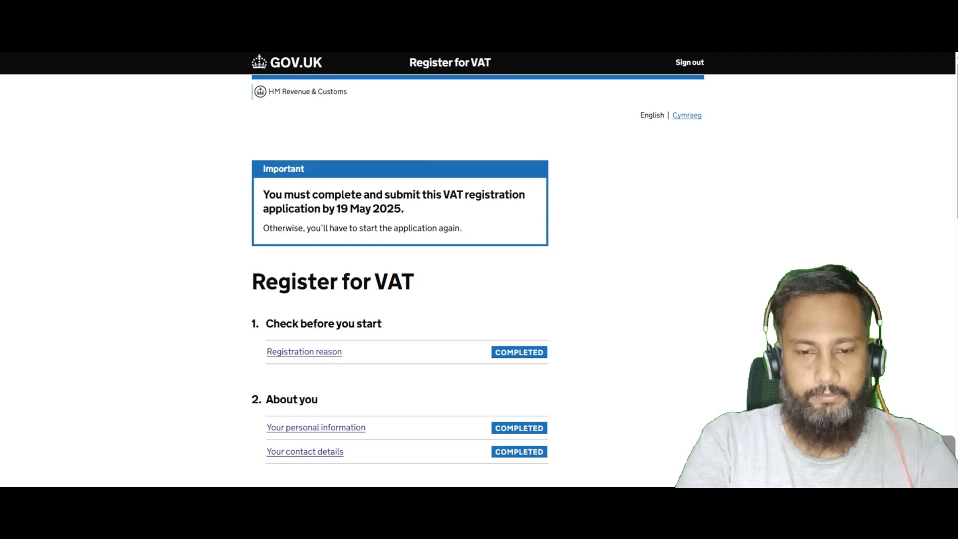
Save the contact's prefilled email address and their saved telephone number.
{"action": "scroll", "coordinate": [613, 273], "scroll_direction": "down", "scroll_amount": 8}
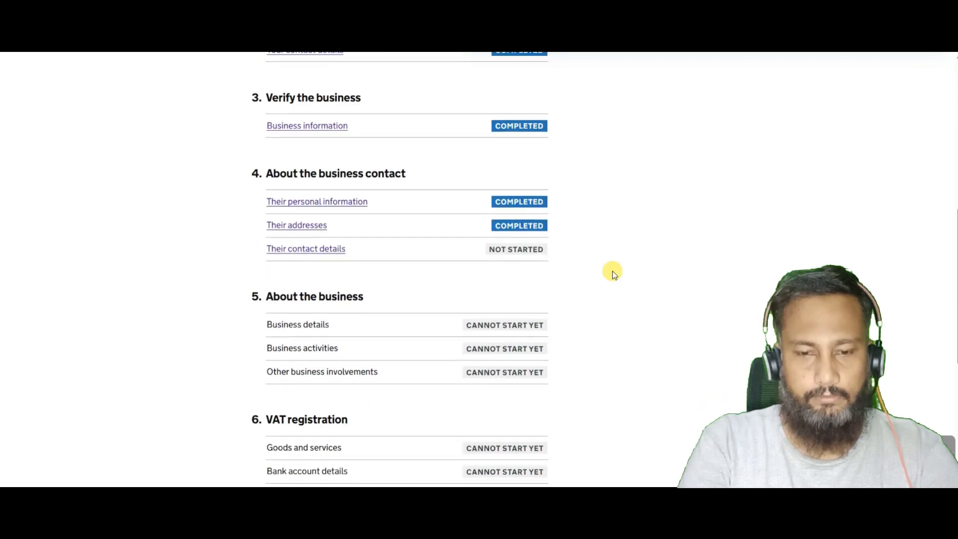
{"action": "scroll", "coordinate": [612, 272], "scroll_direction": "down", "scroll_amount": 1}
{"action": "left_click", "coordinate": [298, 204]}
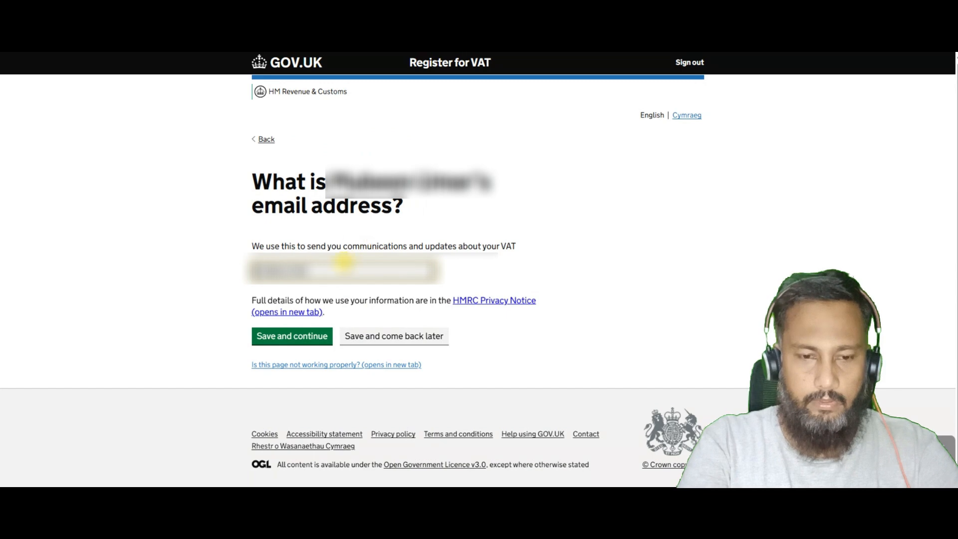
{"action": "left_click_drag", "start_coordinate": [344, 262], "coordinate": [158, 283]}
{"action": "left_click", "coordinate": [284, 336]}
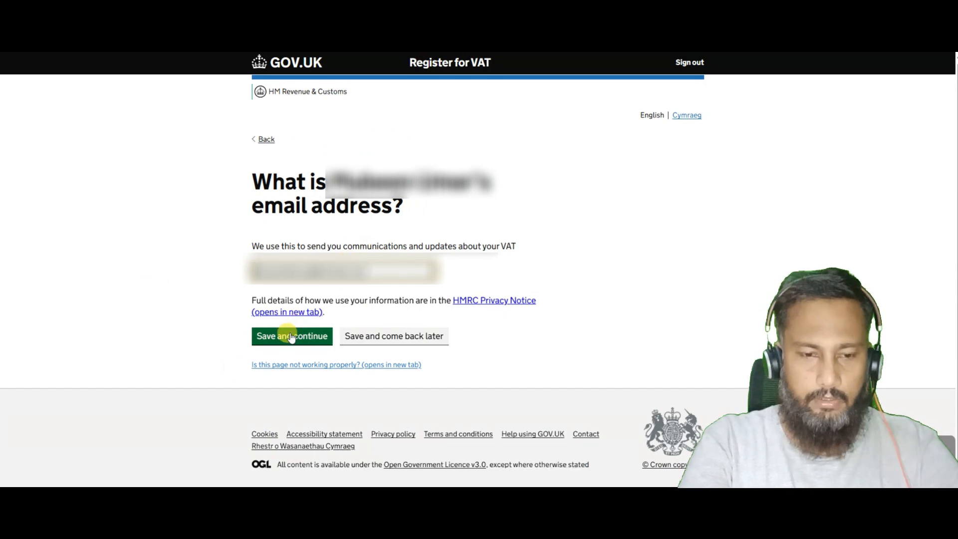
{"action": "left_click", "coordinate": [320, 287]}
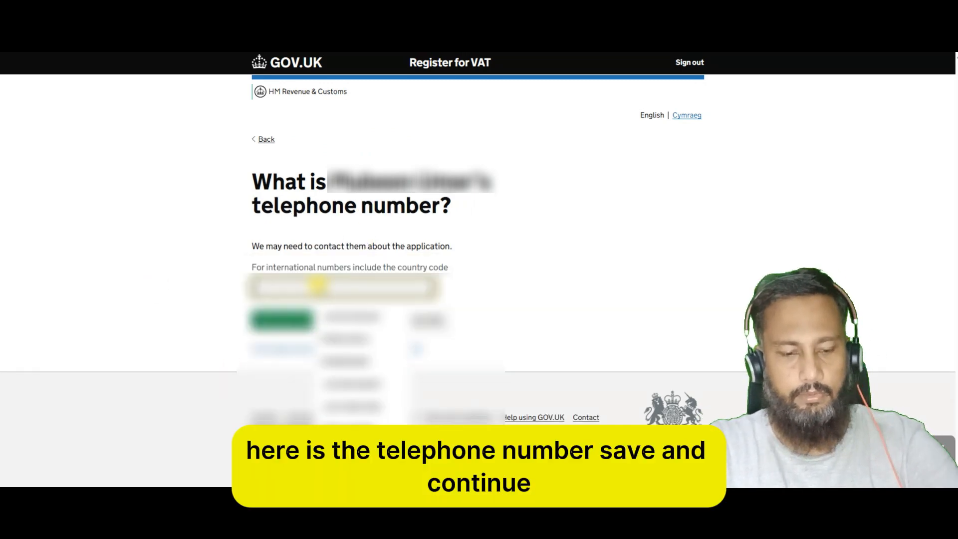
{"action": "left_click", "coordinate": [323, 320]}
{"action": "left_click", "coordinate": [298, 319]}
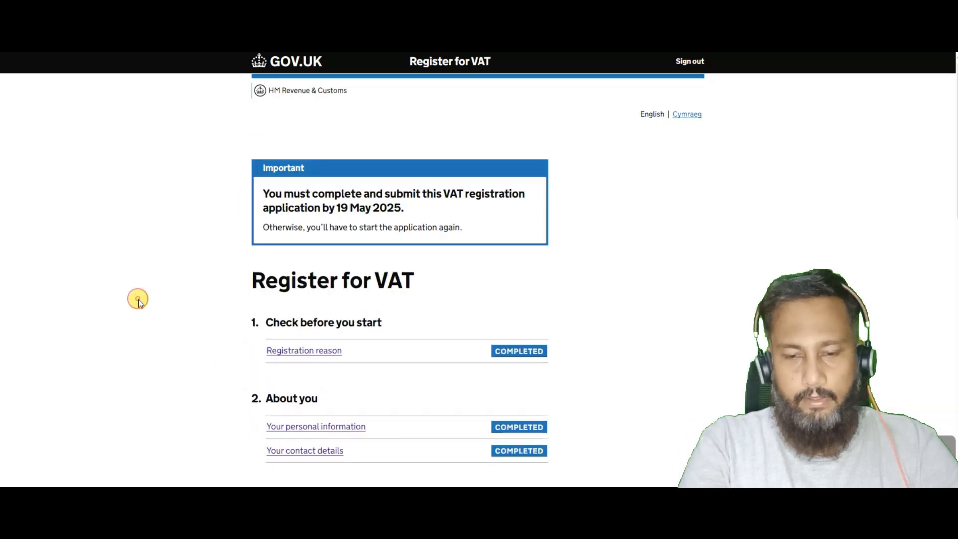
{"action": "scroll", "coordinate": [140, 303], "scroll_direction": "down", "scroll_amount": 1}
{"action": "scroll", "coordinate": [139, 299], "scroll_direction": "down", "scroll_amount": 12}
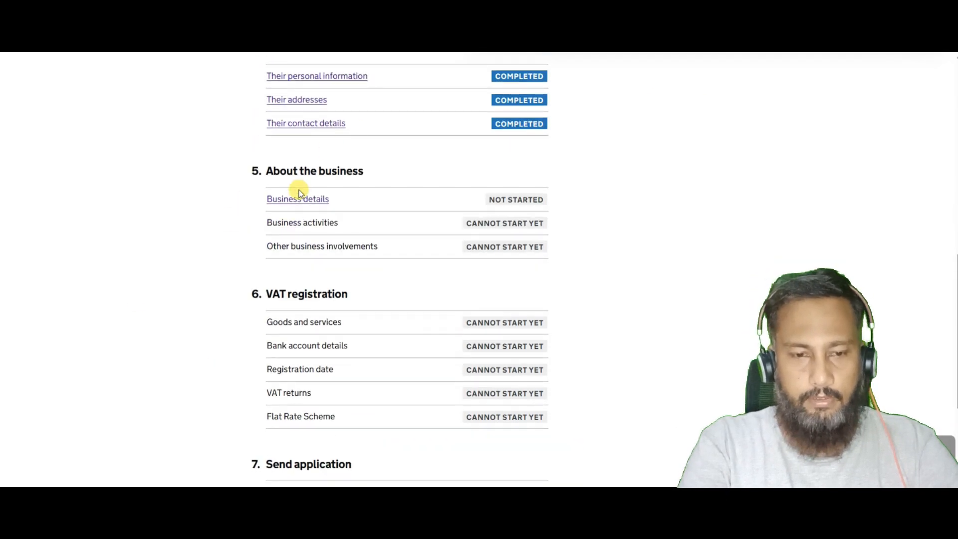
Confirm the business's trading name in Business details.
{"action": "left_click", "coordinate": [298, 202]}
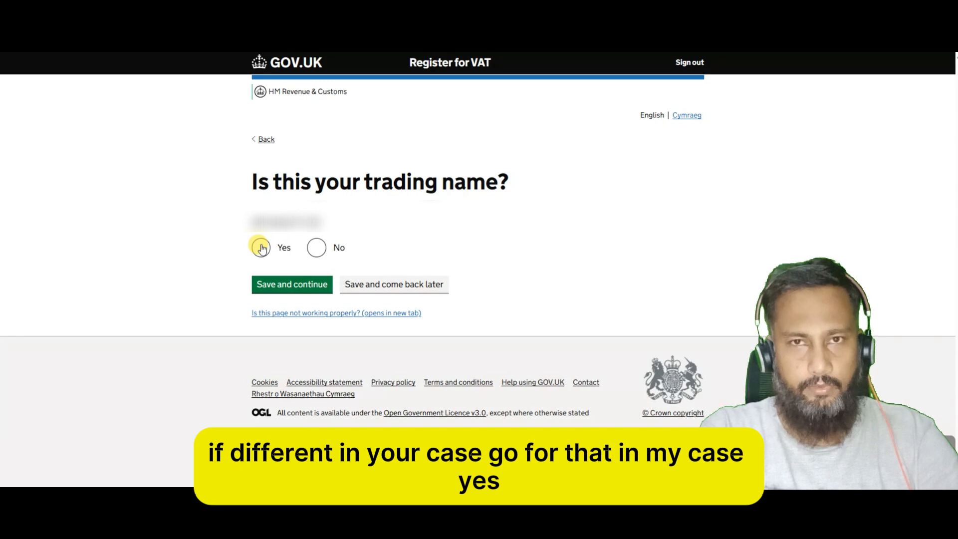
{"action": "left_click", "coordinate": [261, 248]}
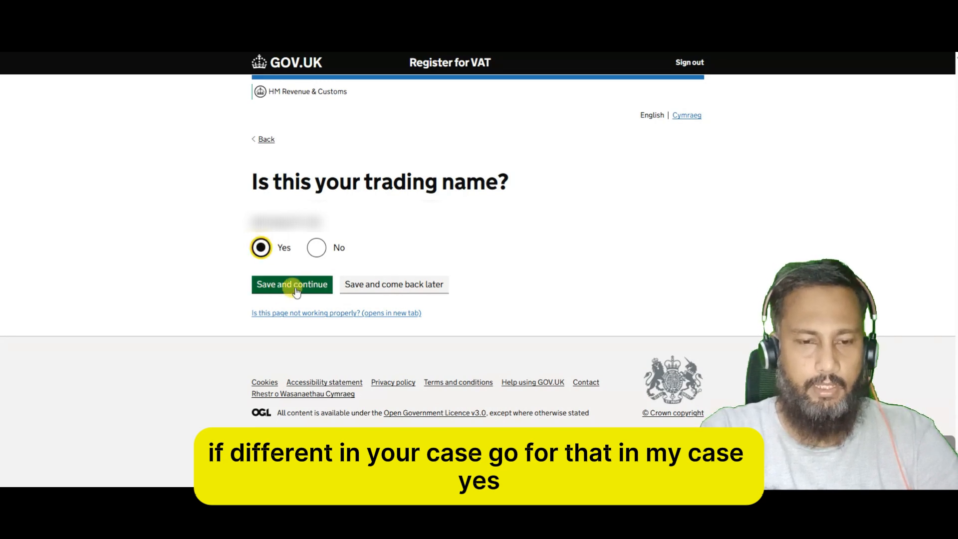
{"action": "left_click", "coordinate": [295, 284]}
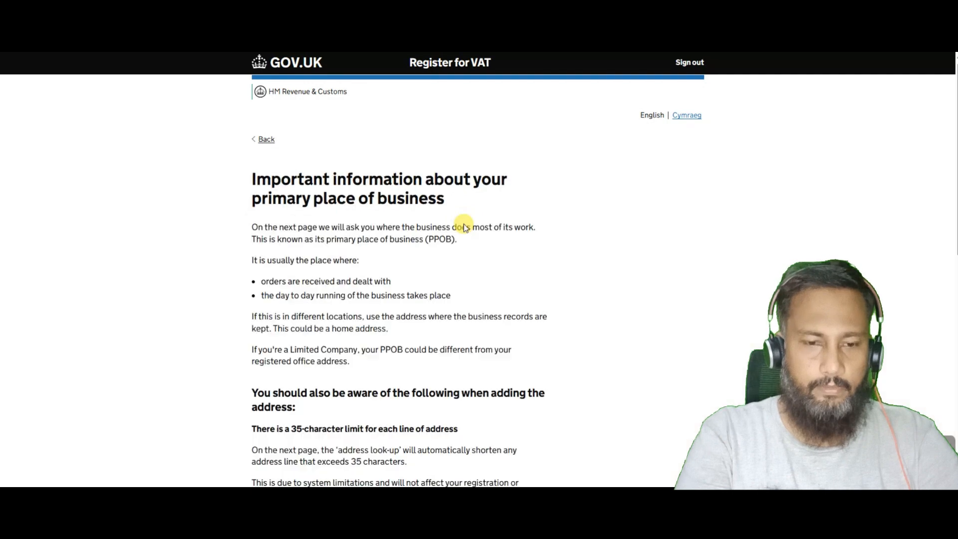
{"action": "scroll", "coordinate": [509, 330], "scroll_direction": "down", "scroll_amount": 1}
{"action": "scroll", "coordinate": [509, 330], "scroll_direction": "down", "scroll_amount": 10}
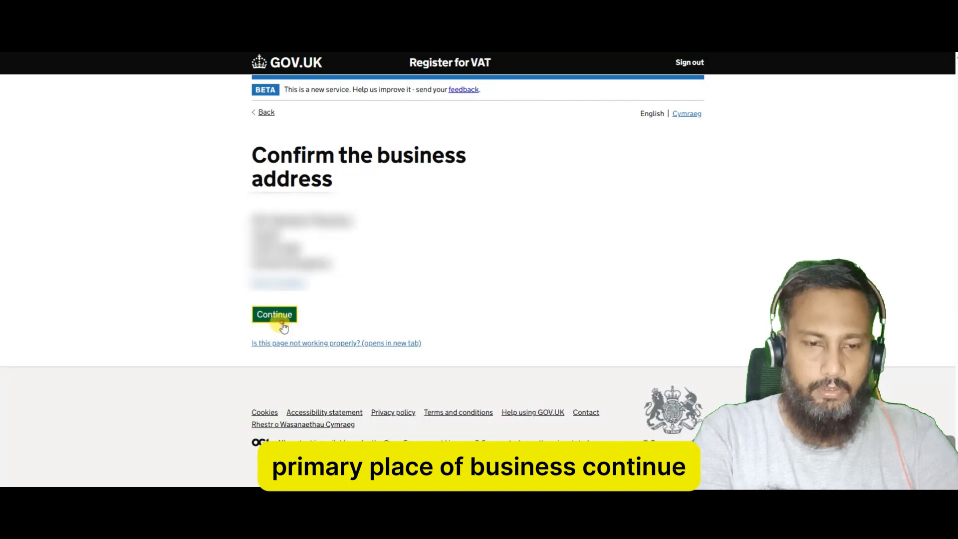
Confirm the primary place of business, business email and telephone, and state there is no website.
{"action": "left_click", "coordinate": [274, 323]}
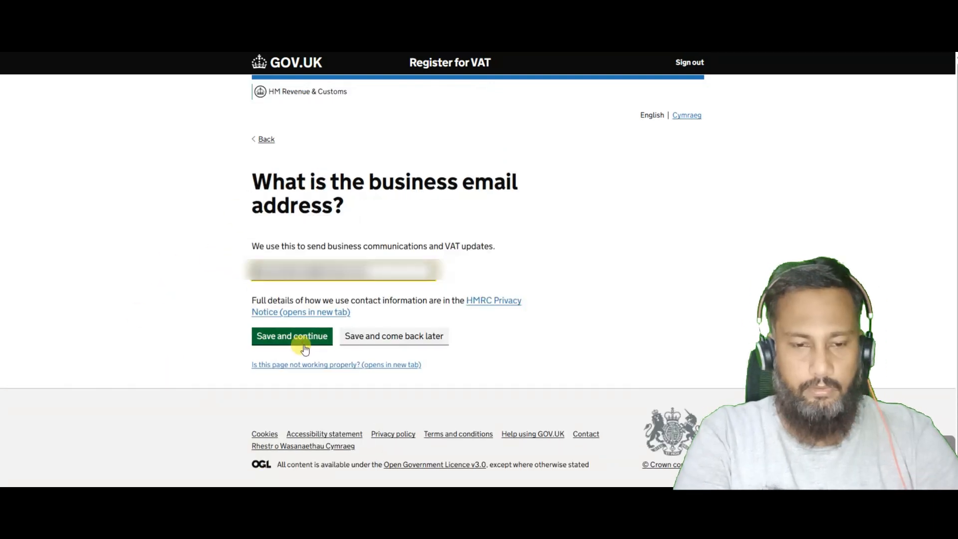
{"action": "left_click", "coordinate": [306, 343]}
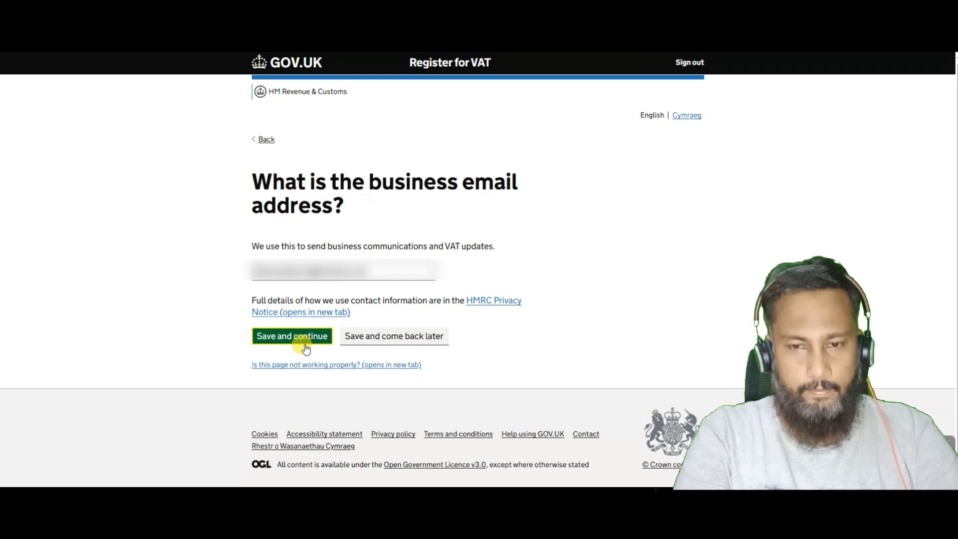
{"action": "left_click", "coordinate": [311, 289]}
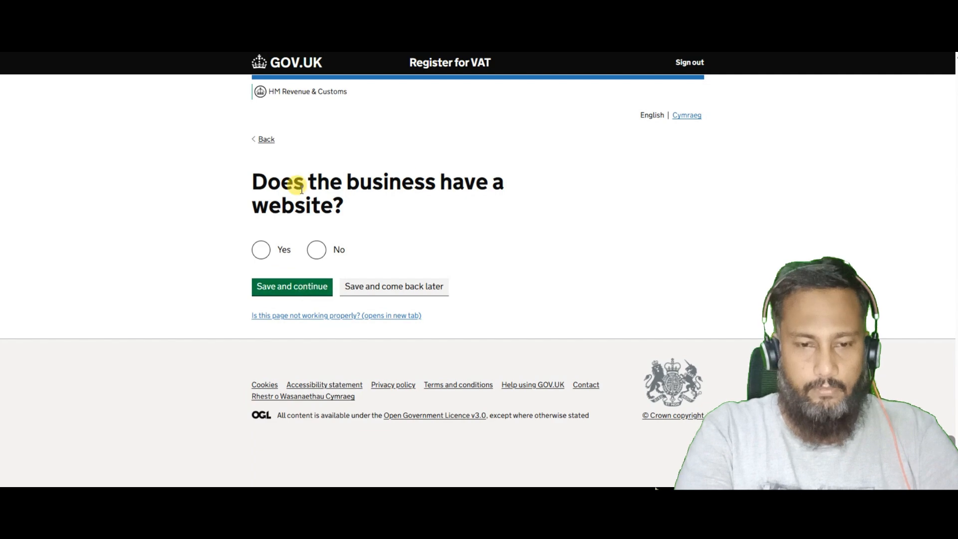
{"action": "left_click", "coordinate": [317, 250]}
{"action": "left_click", "coordinate": [292, 288]}
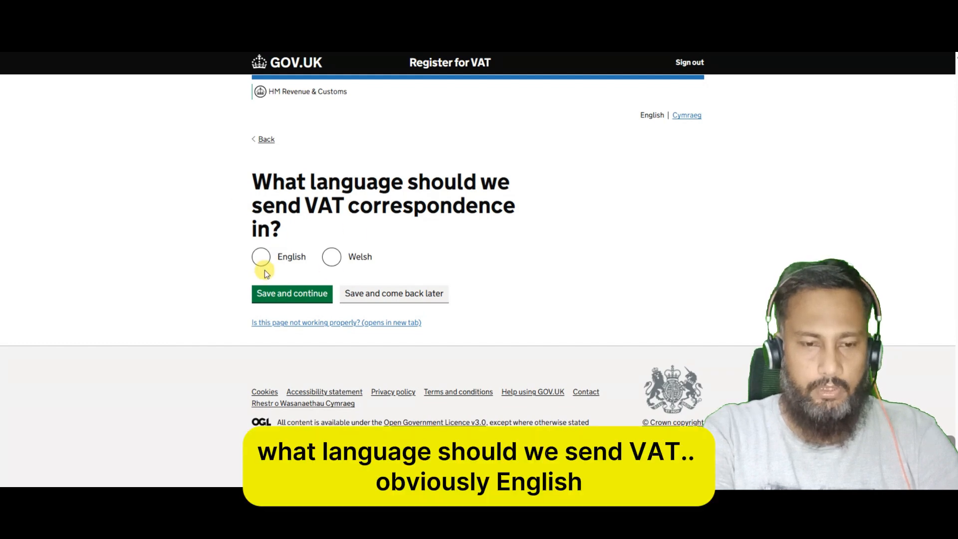
Choose English for VAT correspondence and Email as the business contact method.
{"action": "left_click", "coordinate": [260, 255]}
{"action": "left_click", "coordinate": [303, 295]}
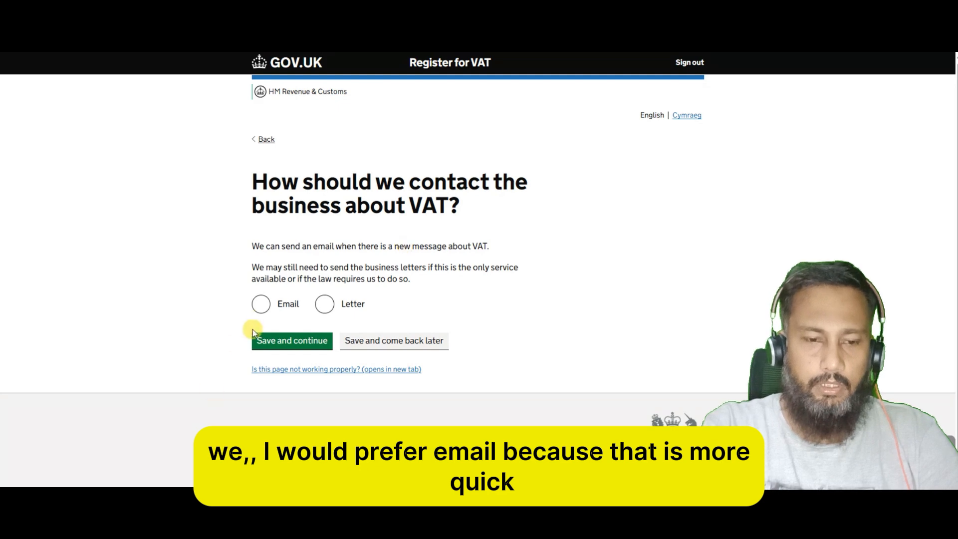
{"action": "left_click", "coordinate": [261, 304]}
{"action": "left_click", "coordinate": [294, 351]}
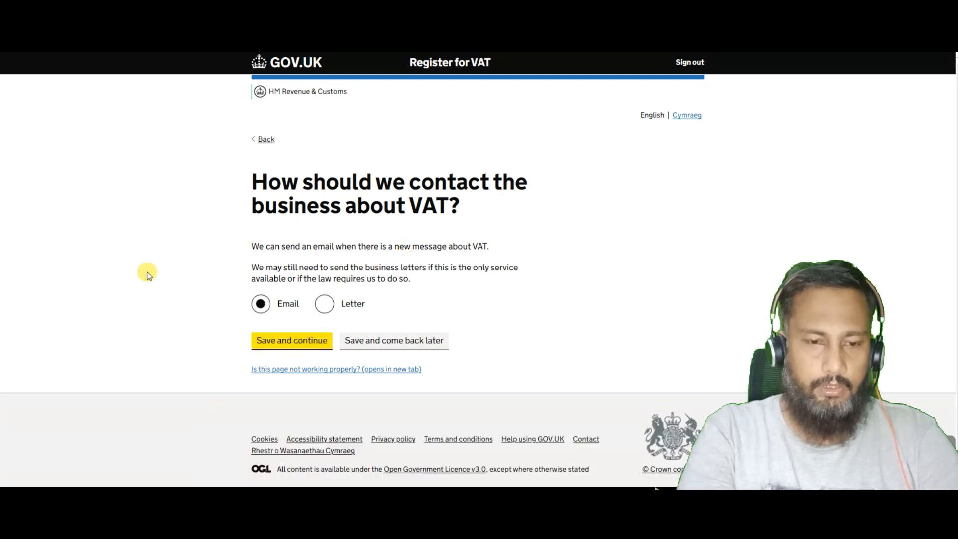
{"action": "scroll", "coordinate": [179, 256], "scroll_direction": "down", "scroll_amount": 1}
Answer No to land or property dealings and paste the take-away food shops business description.
{"action": "scroll", "coordinate": [178, 254], "scroll_direction": "down", "scroll_amount": 8}
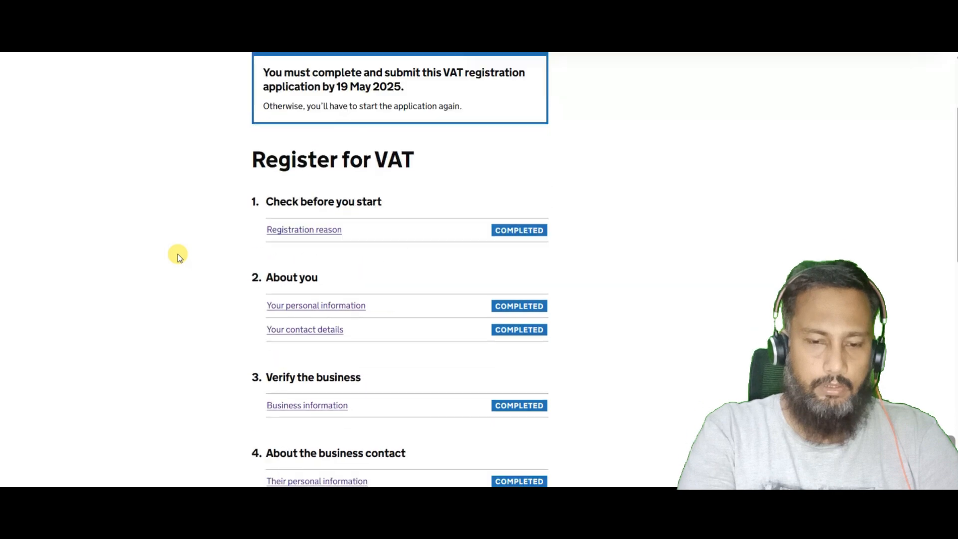
{"action": "left_click", "coordinate": [323, 248]}
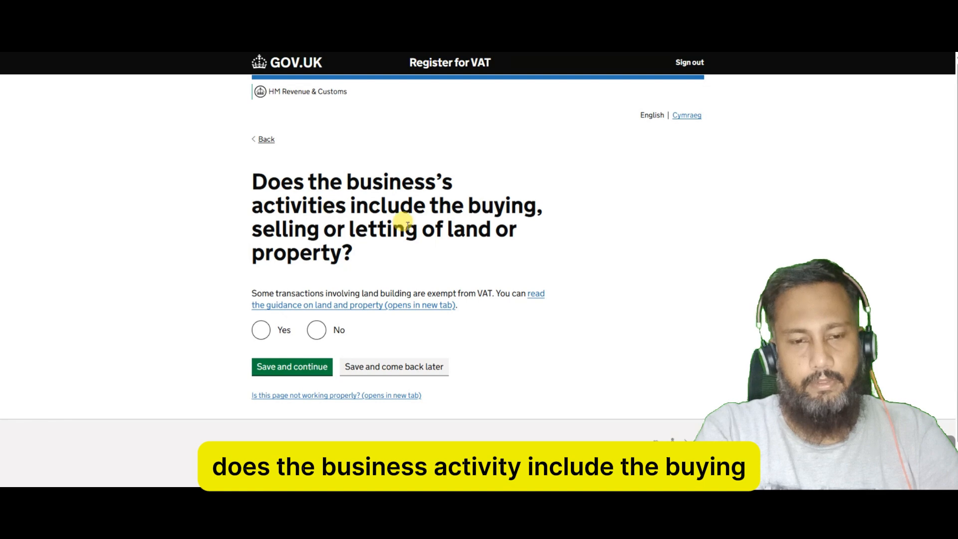
{"action": "left_click", "coordinate": [317, 329]}
{"action": "left_click", "coordinate": [293, 374]}
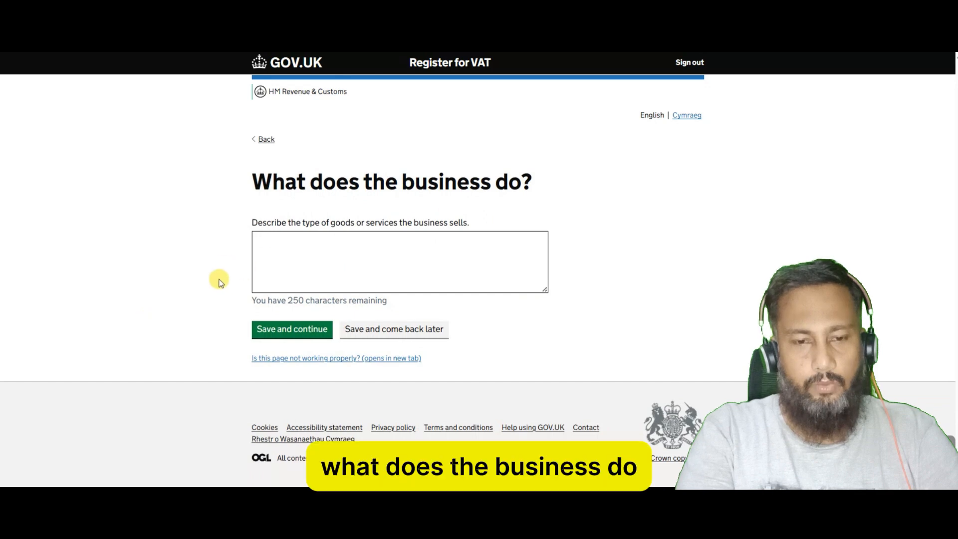
{"action": "left_click", "coordinate": [313, 258]}
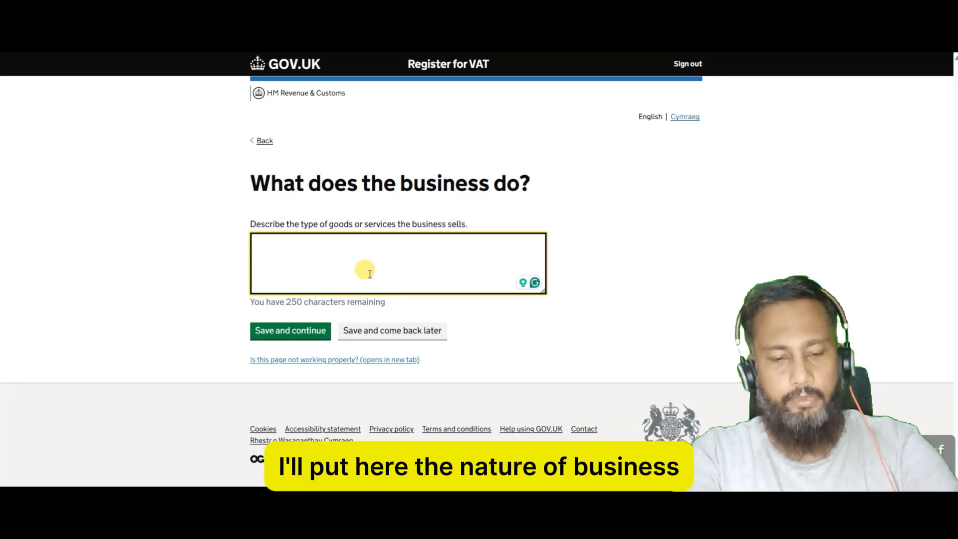
{"action": "type", "text": "Take-away food shops and mobile food stands"}
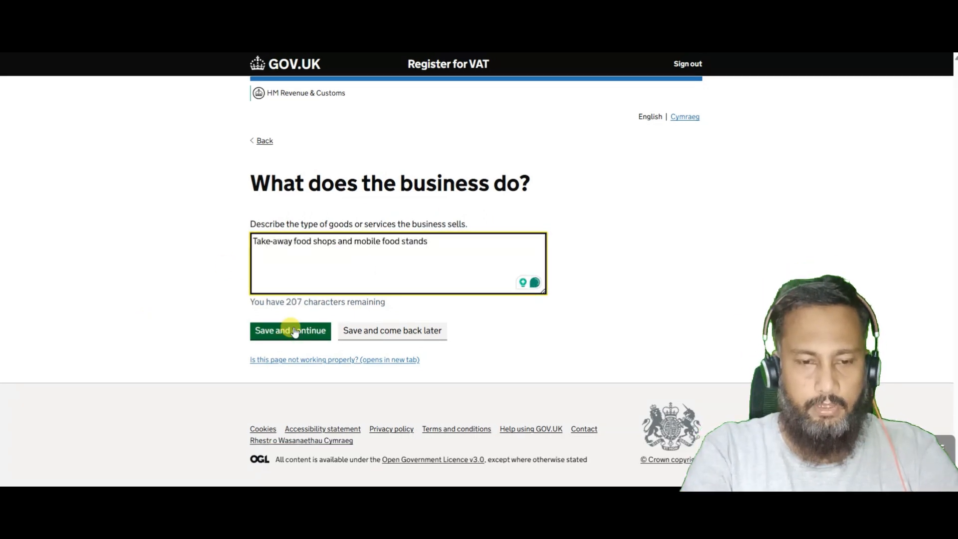
{"action": "left_click", "coordinate": [293, 331]}
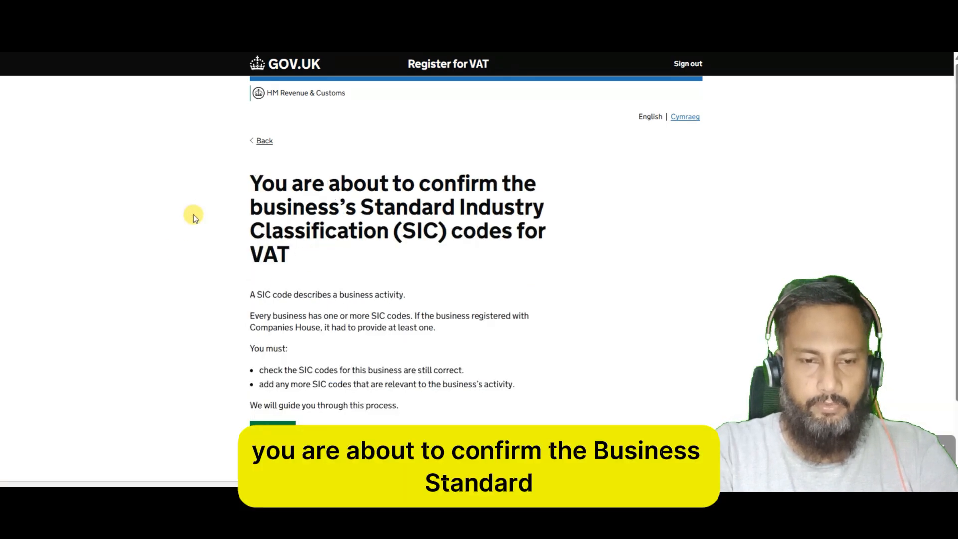
Search for and confirm SIC code 56103, take-away food shops and mobile food stands.
{"action": "scroll", "coordinate": [193, 214], "scroll_direction": "down", "scroll_amount": 2}
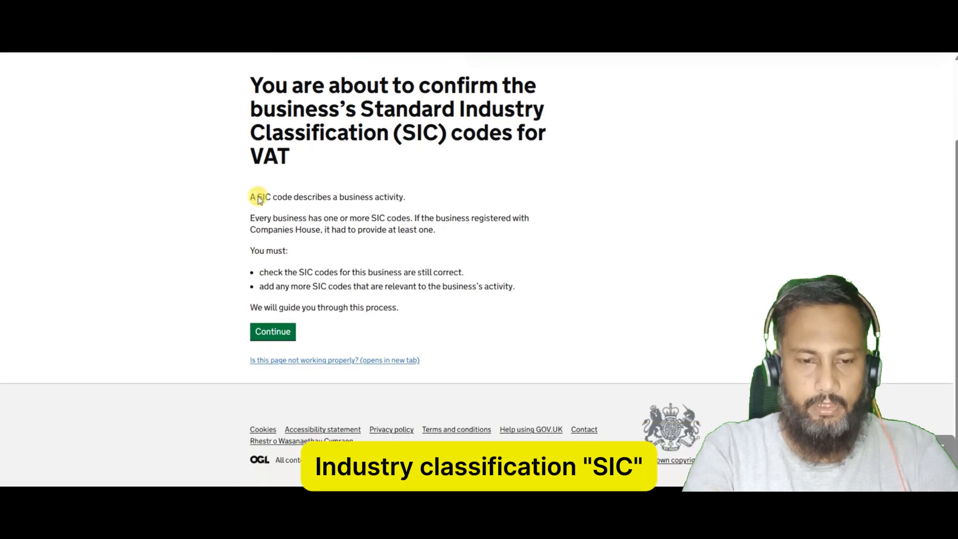
{"action": "left_click", "coordinate": [273, 331]}
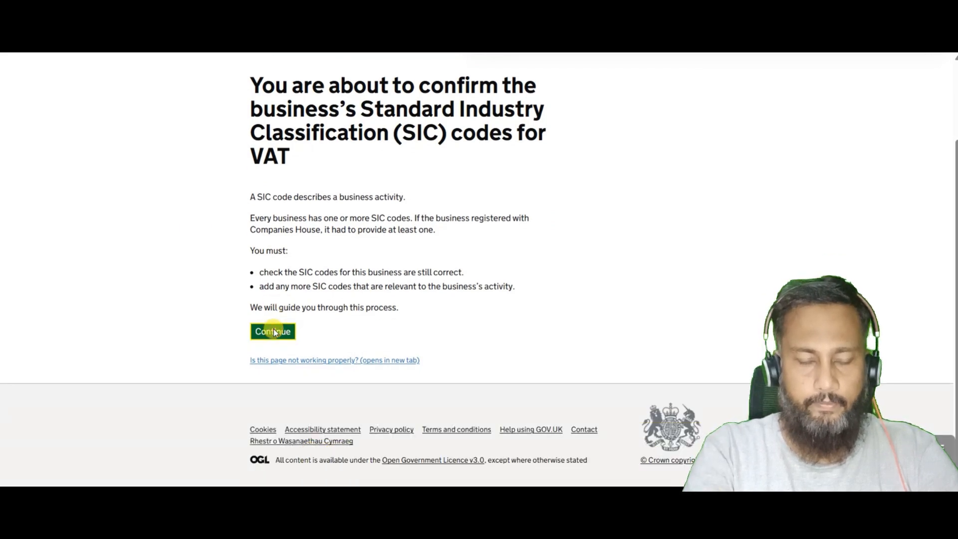
{"action": "left_click", "coordinate": [280, 302]}
{"action": "type", "text": "56103"}
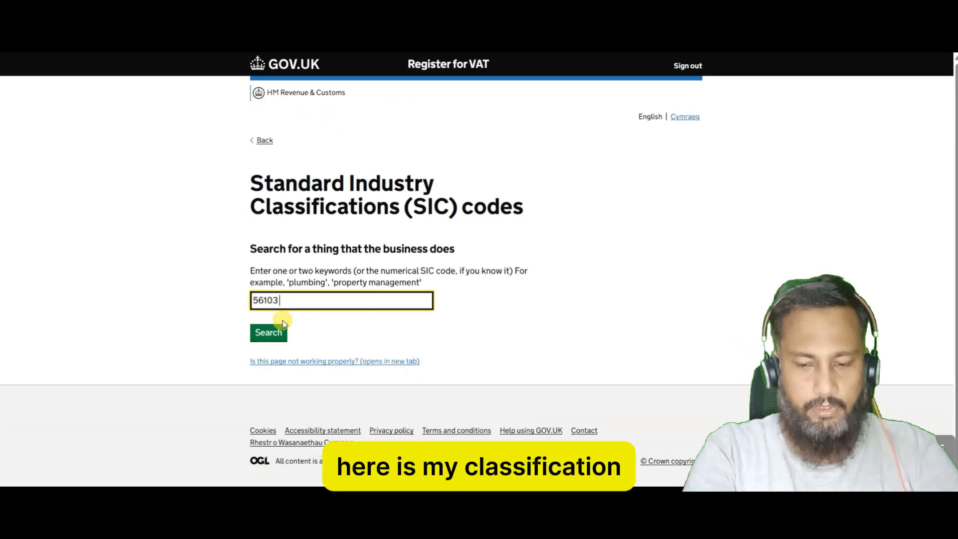
{"action": "left_click", "coordinate": [274, 331]}
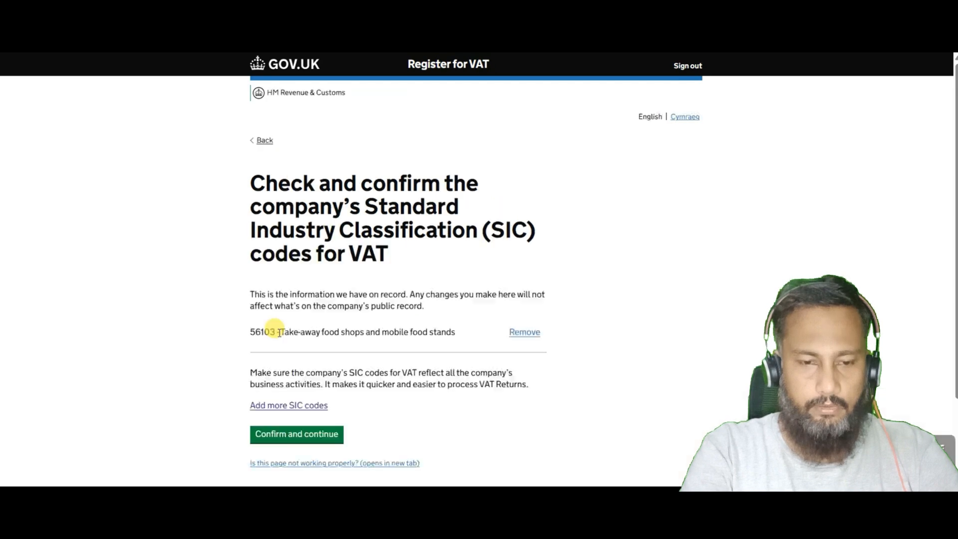
{"action": "left_click", "coordinate": [273, 434]}
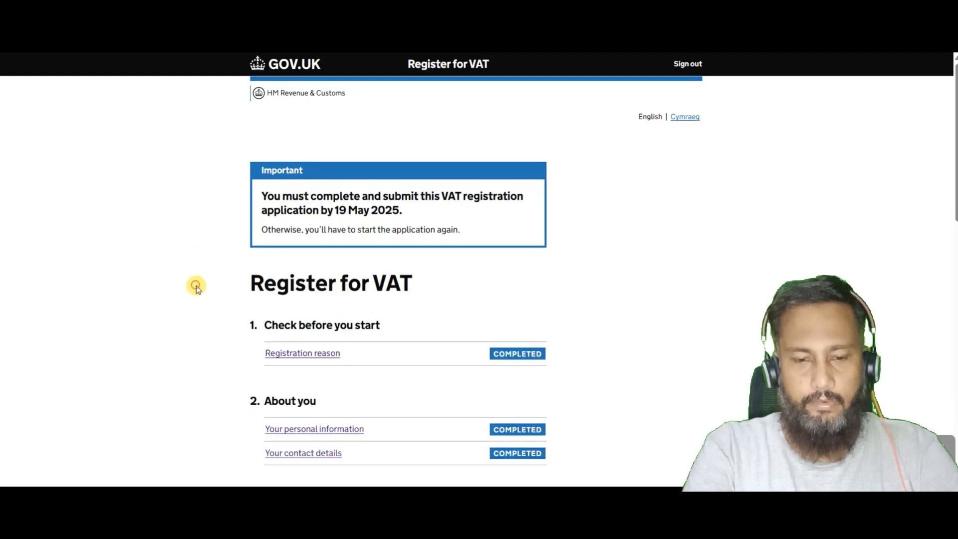
Answer No to involvement in other businesses during the last 2 years.
{"action": "scroll", "coordinate": [196, 285], "scroll_direction": "down", "scroll_amount": 1}
{"action": "scroll", "coordinate": [196, 285], "scroll_direction": "down", "scroll_amount": 12}
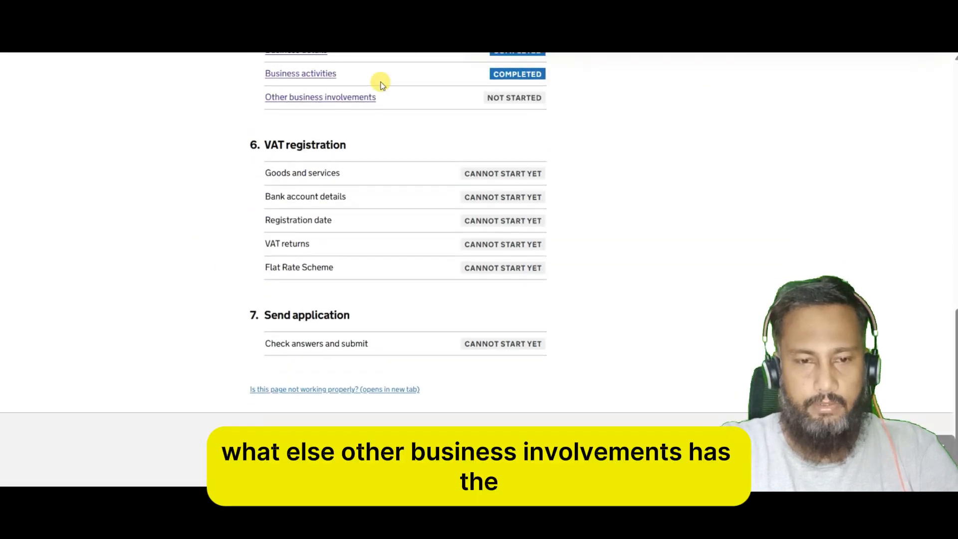
{"action": "left_click", "coordinate": [322, 99]}
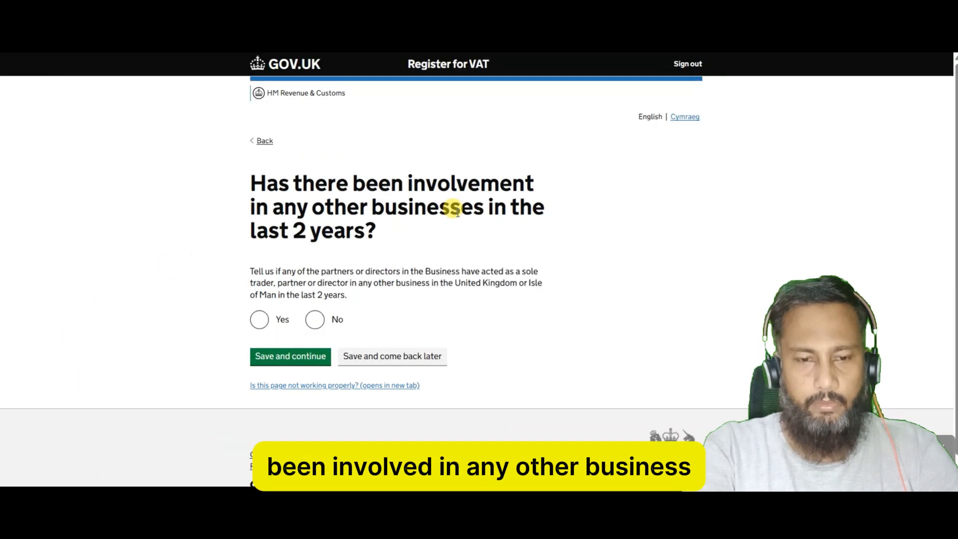
{"action": "left_click", "coordinate": [315, 320]}
{"action": "left_click", "coordinate": [295, 356]}
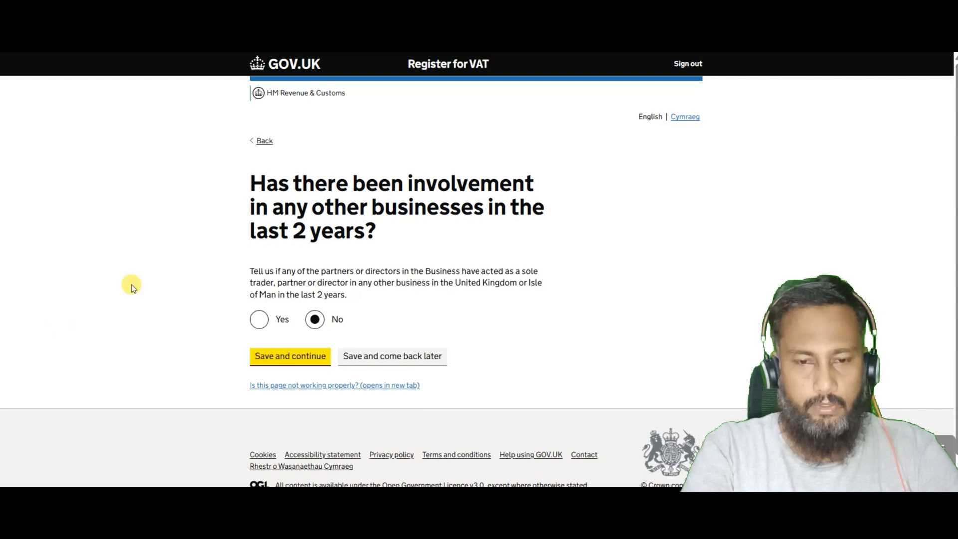
{"action": "scroll", "coordinate": [138, 276], "scroll_direction": "down", "scroll_amount": 12}
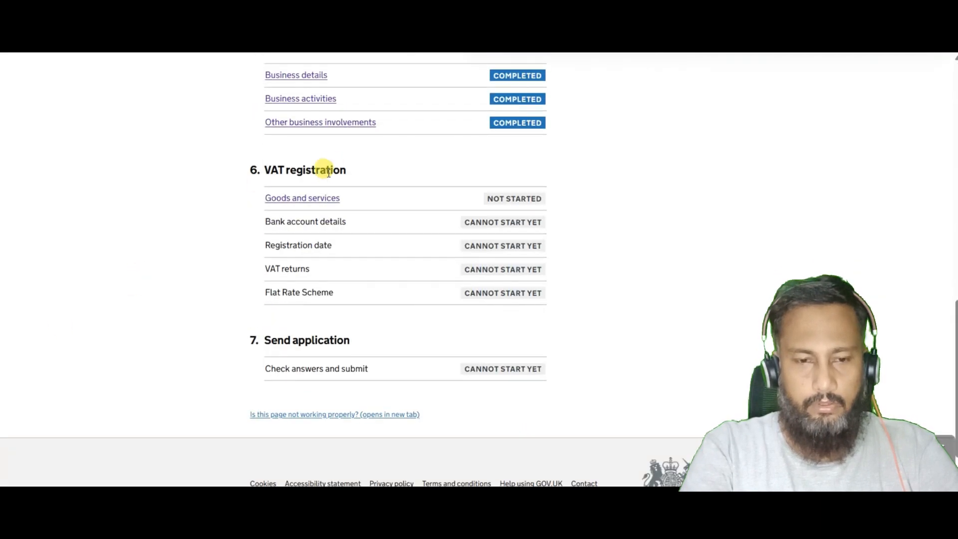
Answer No to trading goods outside the UK and estimate £125000 VAT-taxable turnover.
{"action": "left_click", "coordinate": [322, 197]}
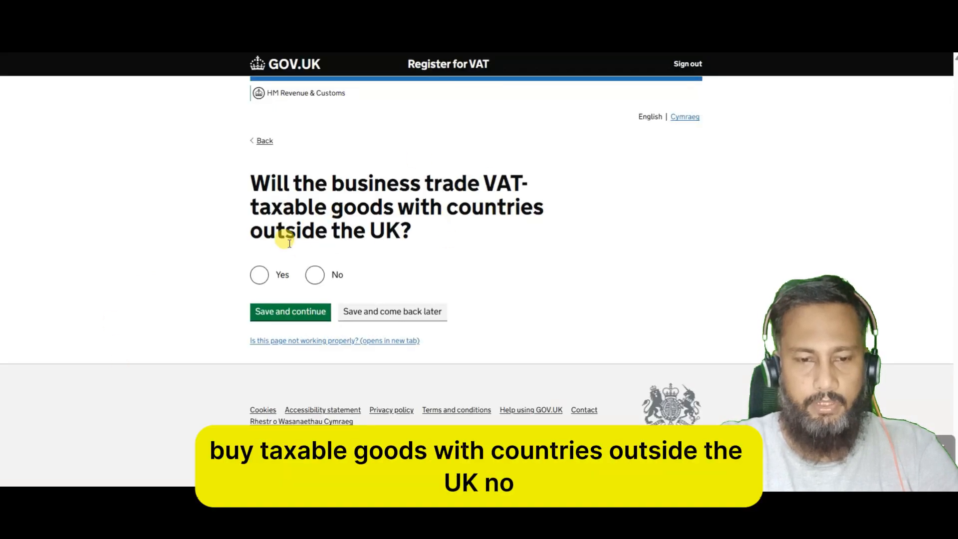
{"action": "left_click", "coordinate": [315, 275]}
{"action": "left_click", "coordinate": [300, 313]}
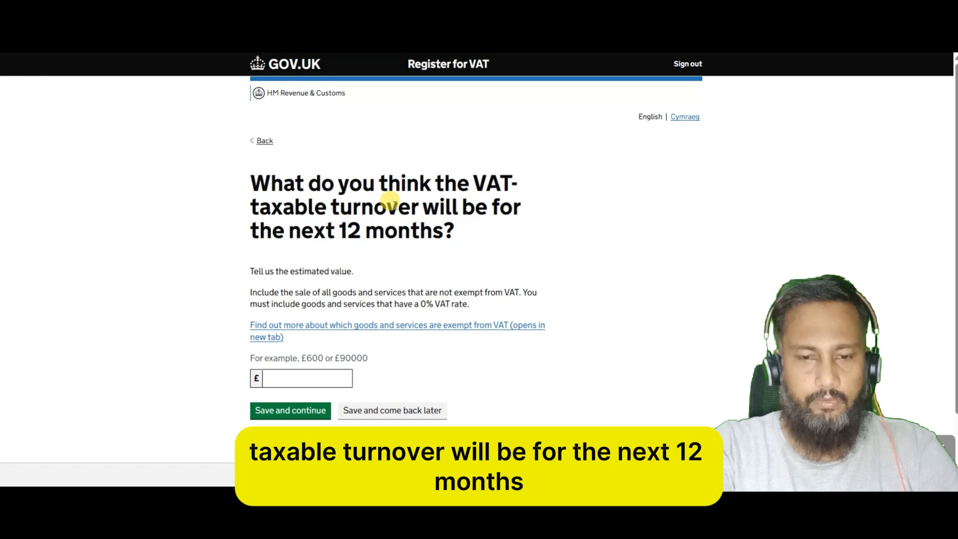
{"action": "left_click", "coordinate": [307, 375]}
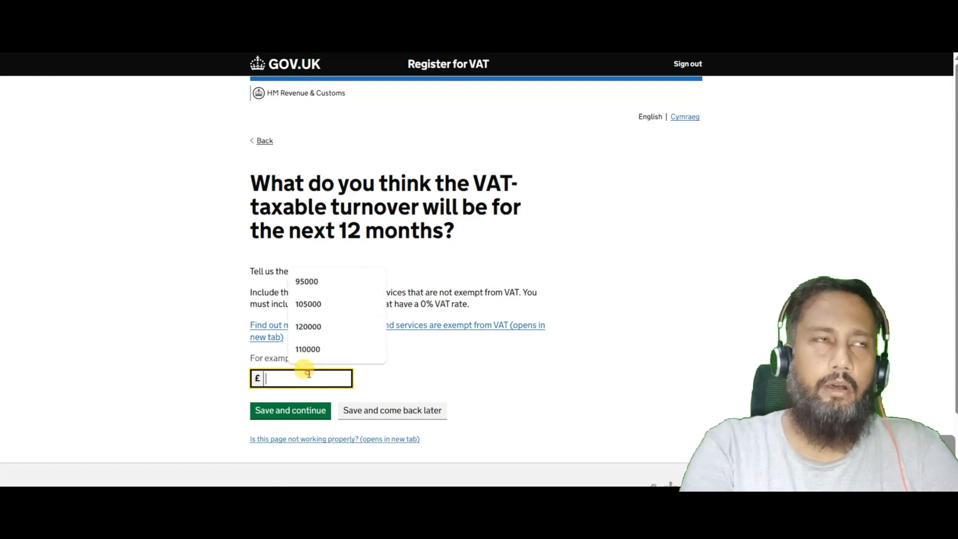
{"action": "type", "text": "125"}
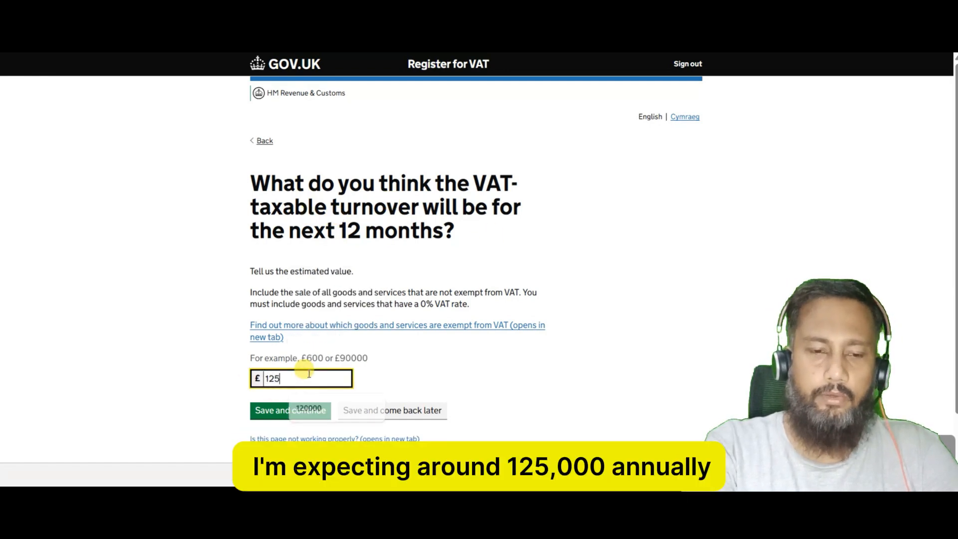
{"action": "type", "text": "000"}
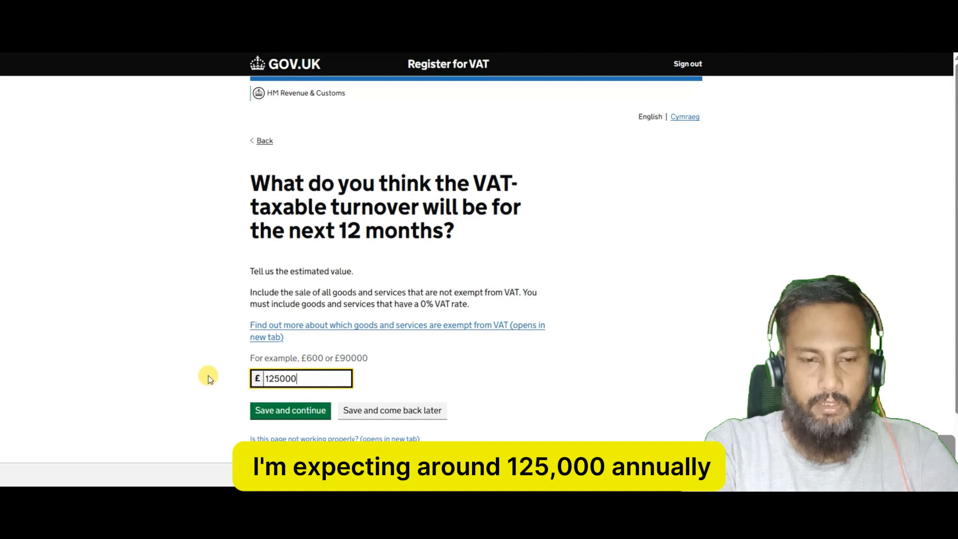
{"action": "left_click", "coordinate": [208, 375]}
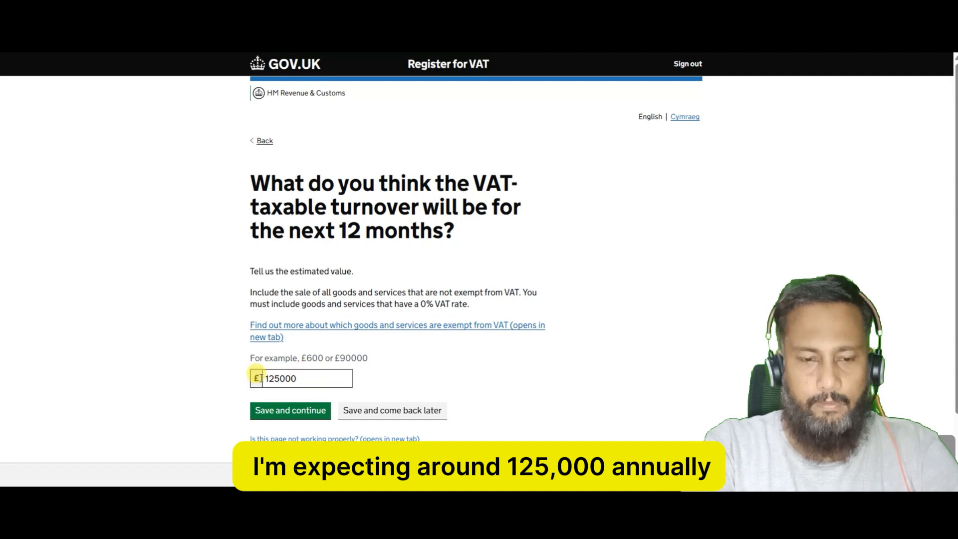
{"action": "left_click", "coordinate": [308, 415]}
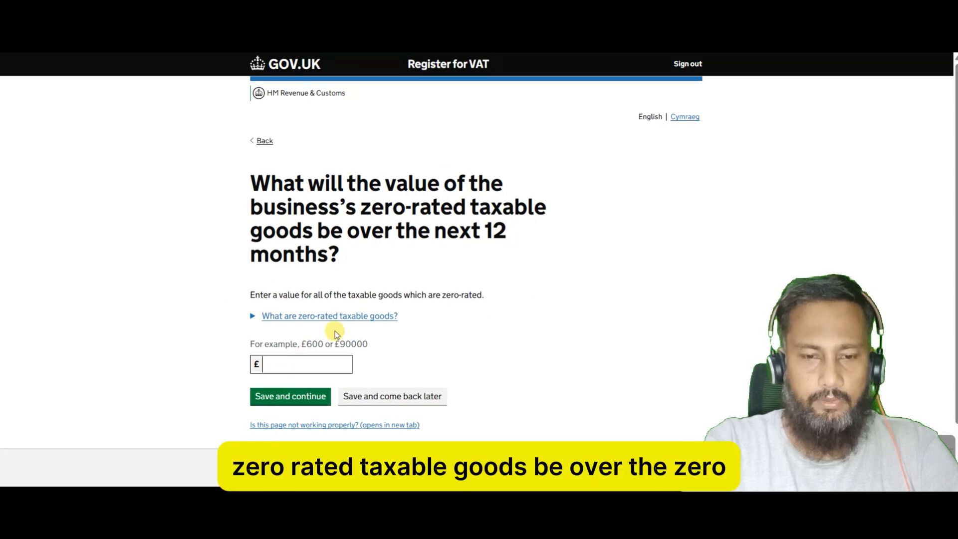
Enter £0 zero-rated goods and answer No to Northern Ireland sales, EU goods and regular VAT refunds.
{"action": "left_click", "coordinate": [309, 363]}
{"action": "type", "text": "0"}
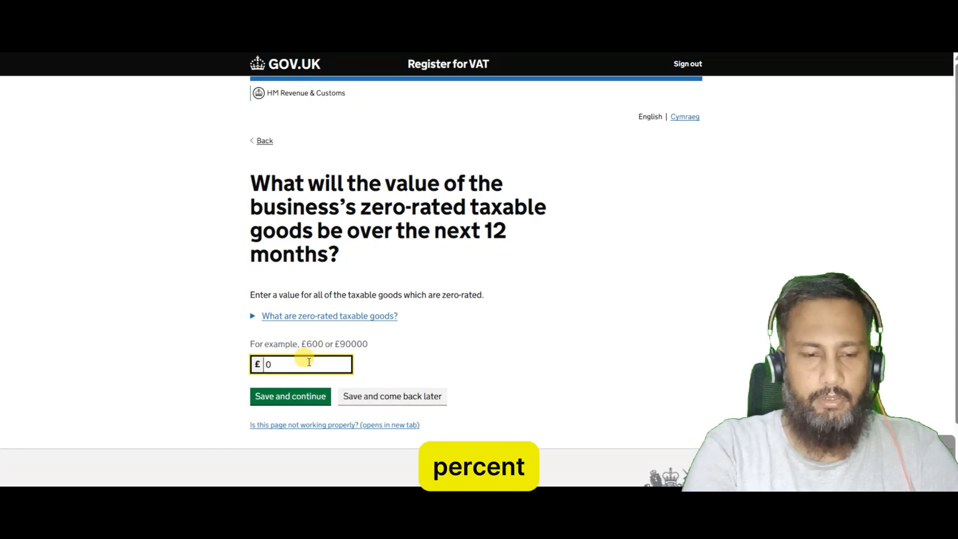
{"action": "left_click", "coordinate": [271, 402]}
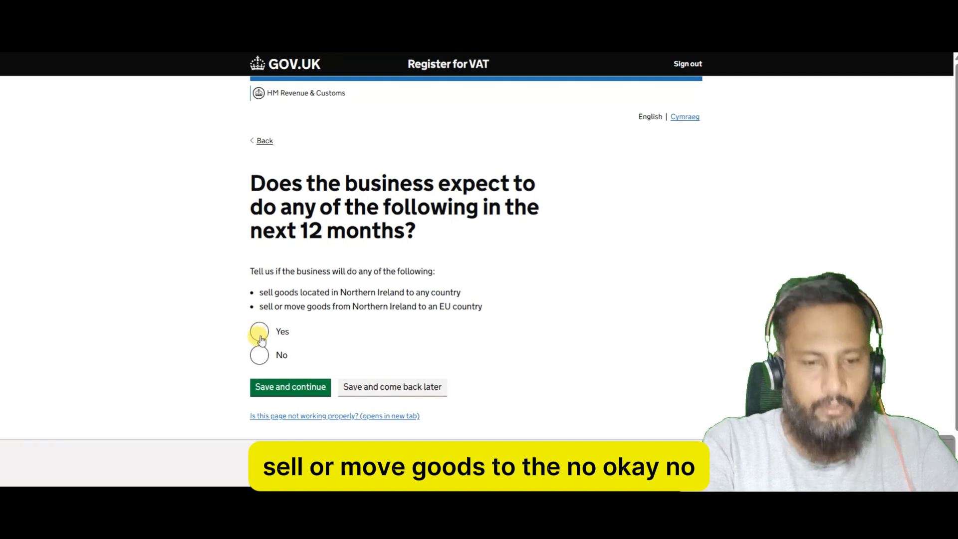
{"action": "left_click", "coordinate": [259, 356]}
{"action": "left_click", "coordinate": [276, 388]}
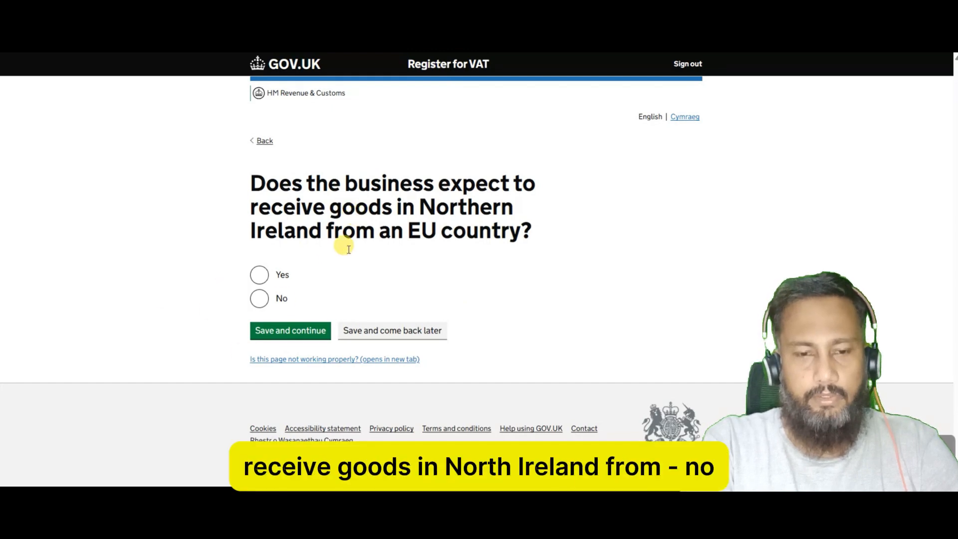
{"action": "left_click", "coordinate": [259, 299]}
{"action": "left_click", "coordinate": [278, 333]}
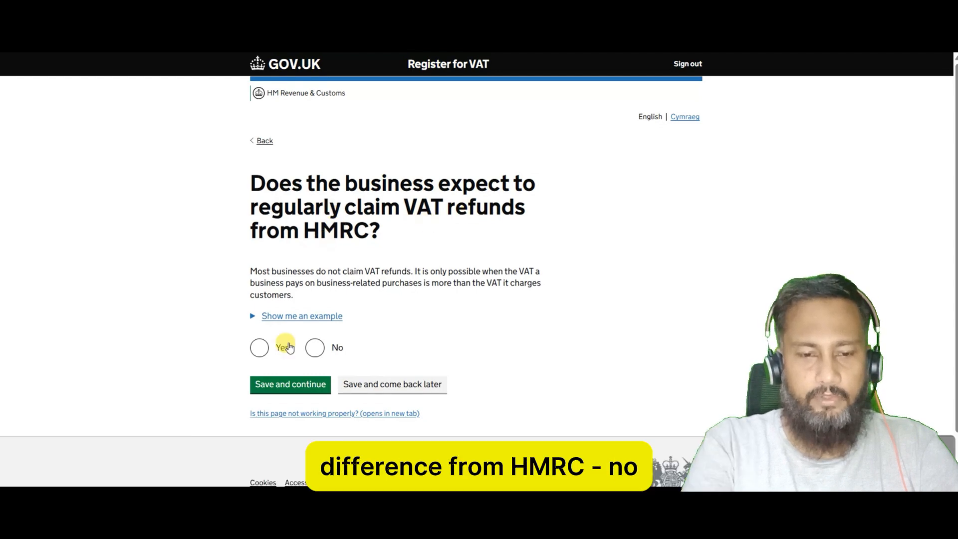
{"action": "left_click", "coordinate": [315, 347]}
{"action": "left_click", "coordinate": [293, 397]}
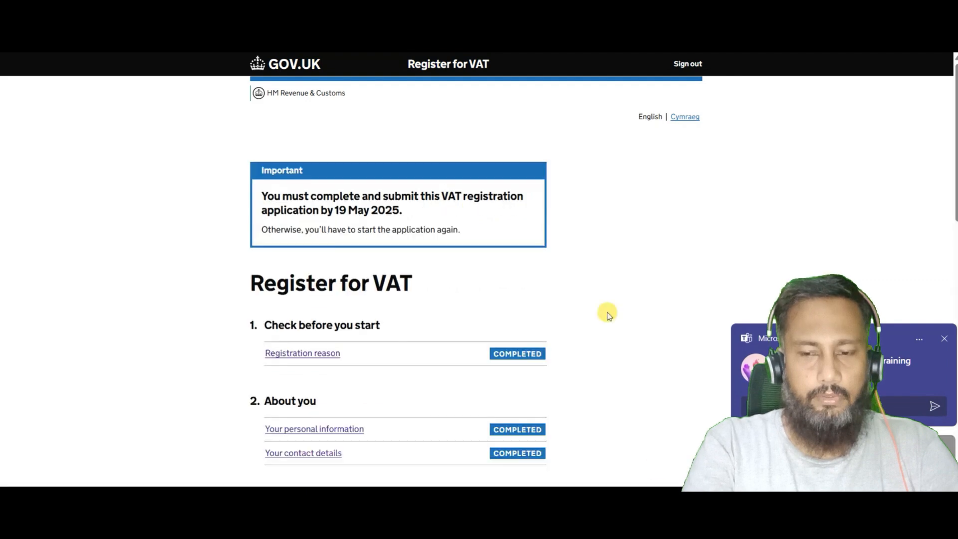
Dismiss the chat pop-up and answer that business bank account details can't be provided.
{"action": "left_click", "coordinate": [942, 335]}
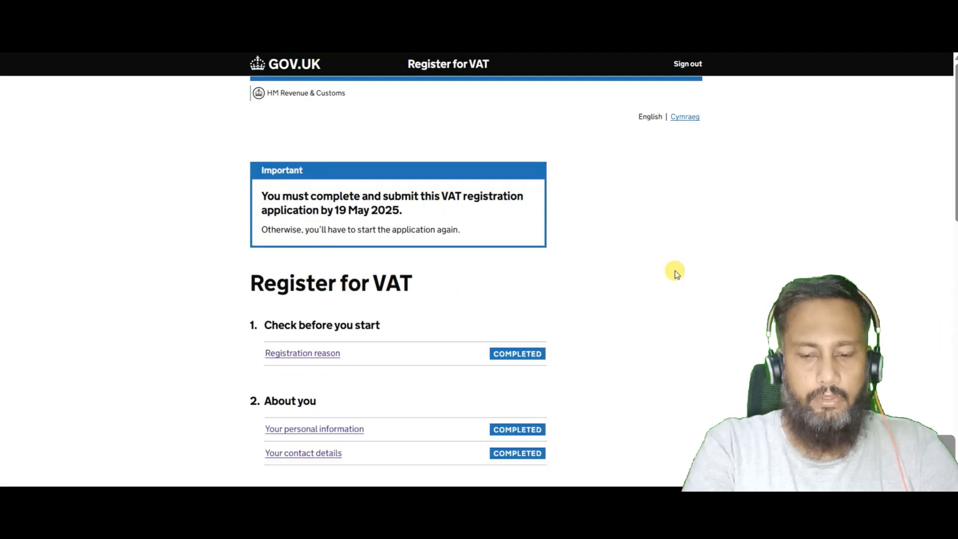
{"action": "scroll", "coordinate": [675, 272], "scroll_direction": "down", "scroll_amount": 1}
{"action": "scroll", "coordinate": [675, 273], "scroll_direction": "down", "scroll_amount": 10}
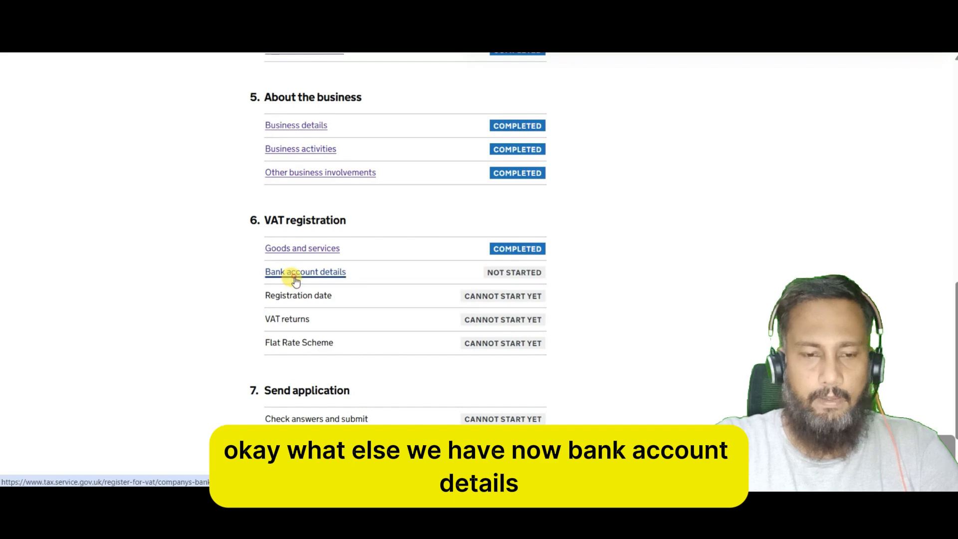
{"action": "left_click", "coordinate": [294, 275]}
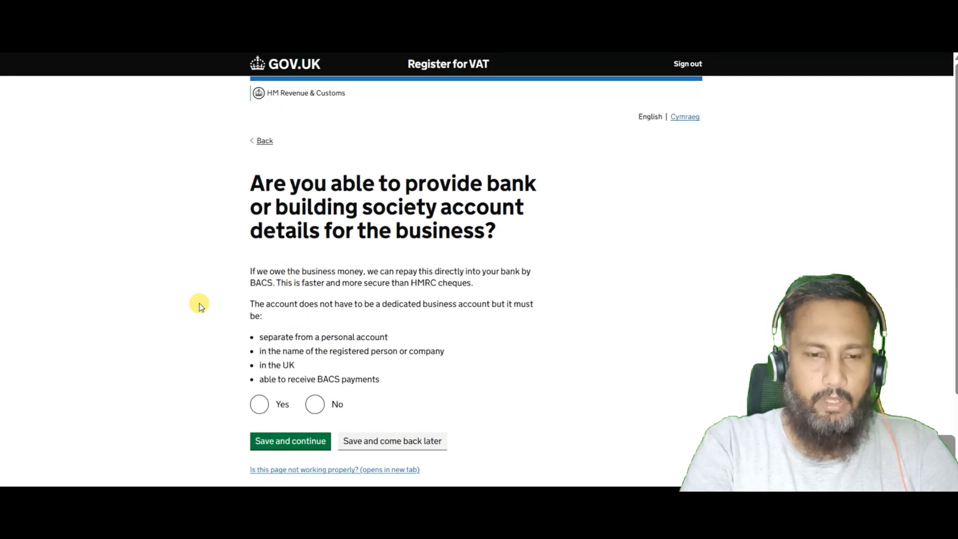
{"action": "left_click", "coordinate": [317, 405]}
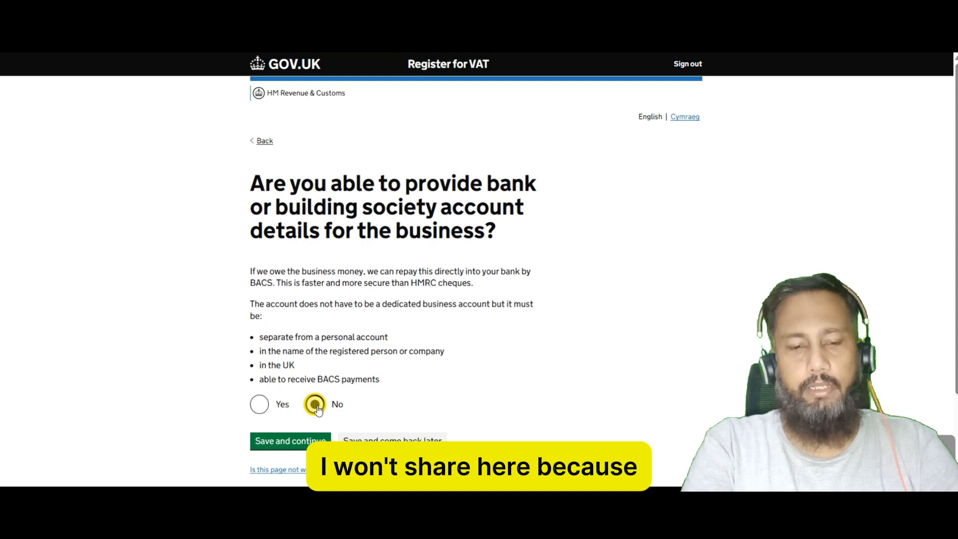
{"action": "left_click", "coordinate": [305, 444]}
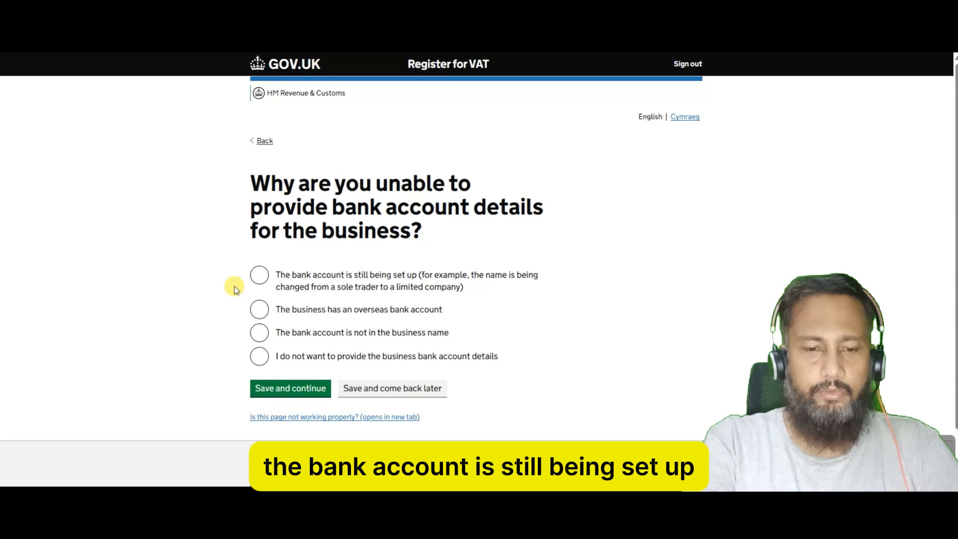
Give 'I do not want to provide the business bank account details' as the reason.
{"action": "left_click", "coordinate": [262, 283]}
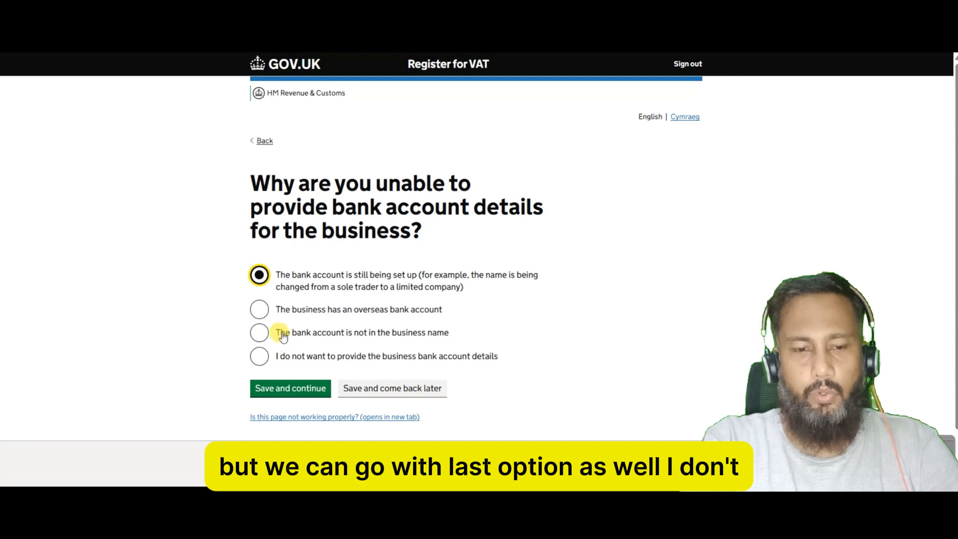
{"action": "left_click", "coordinate": [265, 363]}
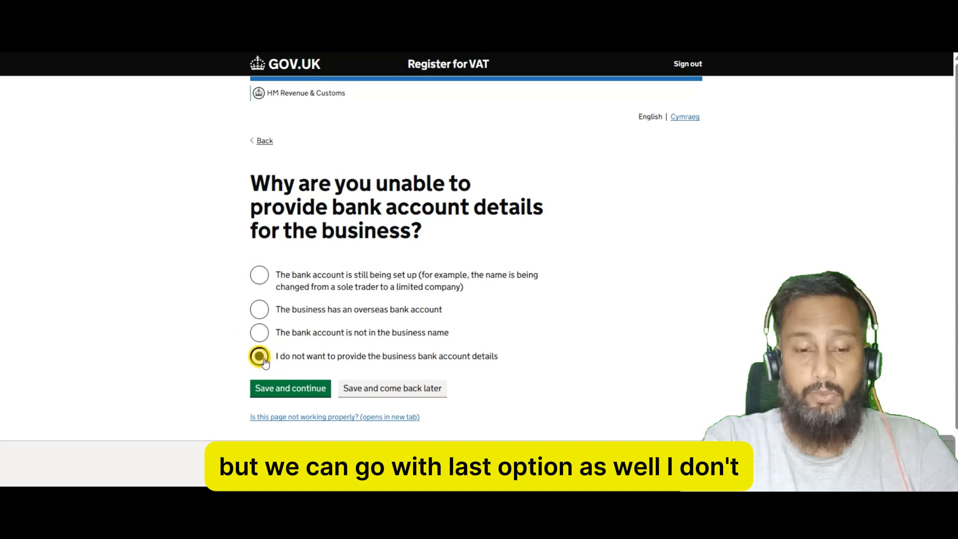
{"action": "left_click", "coordinate": [317, 390]}
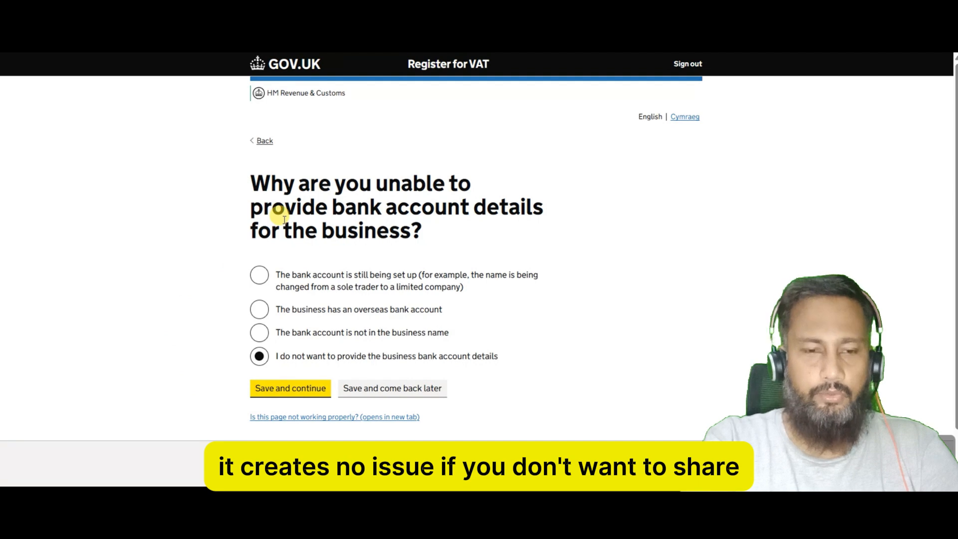
{"action": "scroll", "coordinate": [142, 278], "scroll_direction": "down", "scroll_amount": 14}
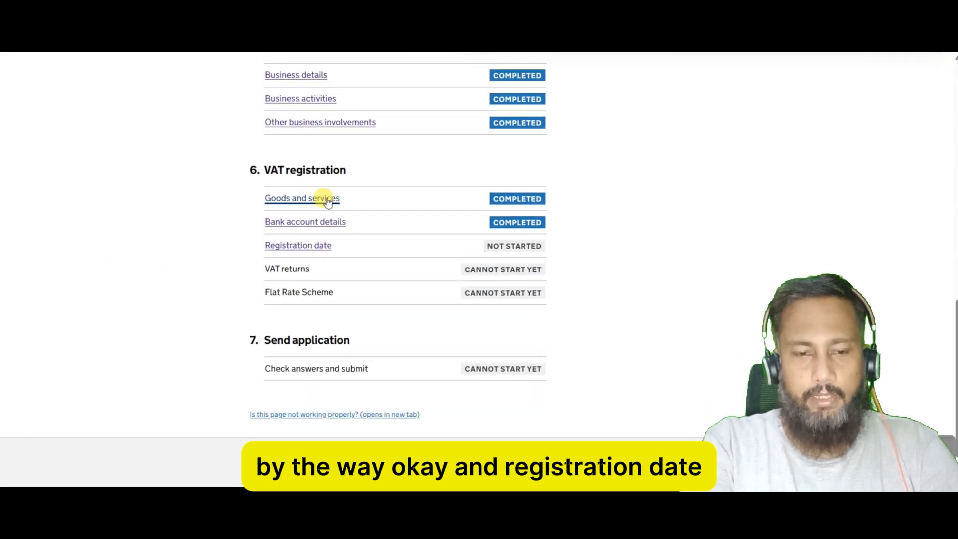
Choose 'A different date' as the VAT registration start date, entering 01 / 02 / 2025, and save.
{"action": "left_click", "coordinate": [311, 251]}
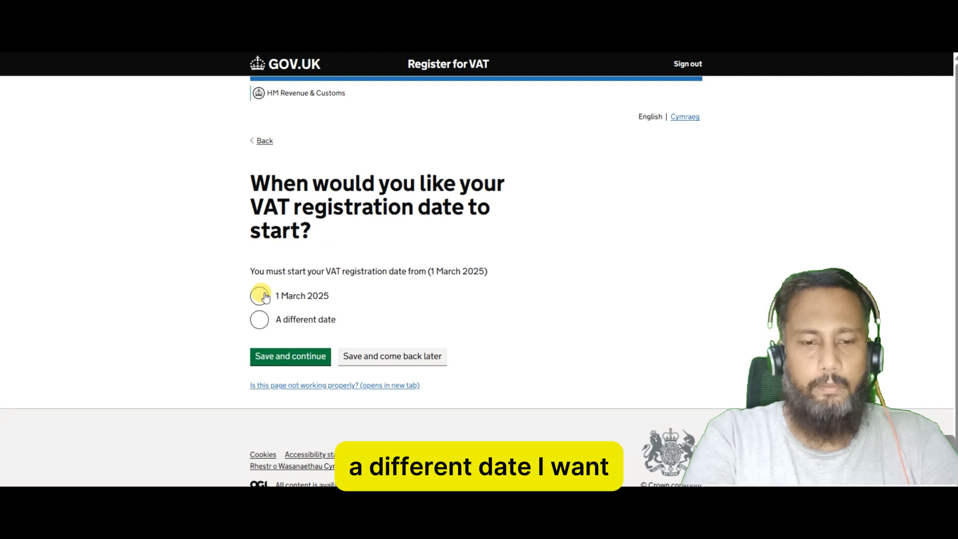
{"action": "left_click", "coordinate": [259, 320]}
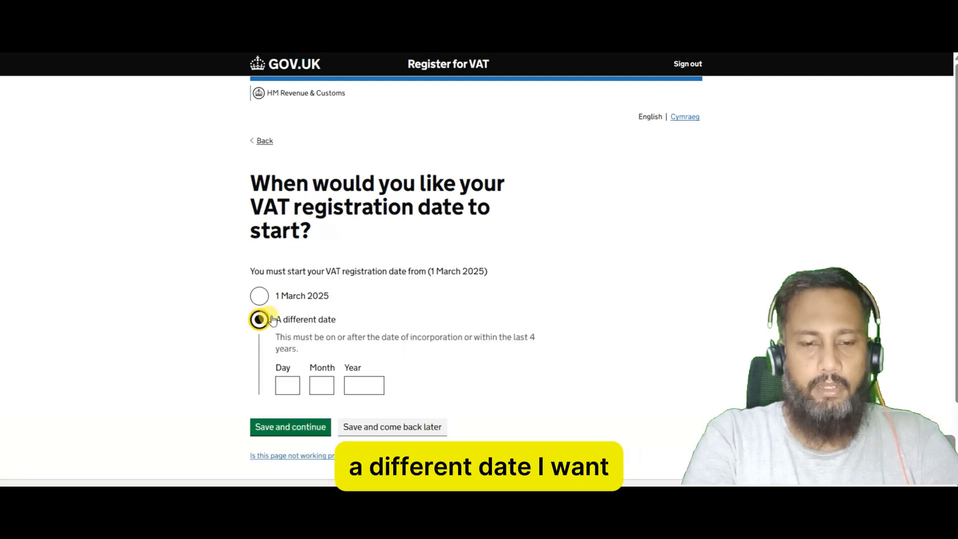
{"action": "left_click", "coordinate": [288, 385]}
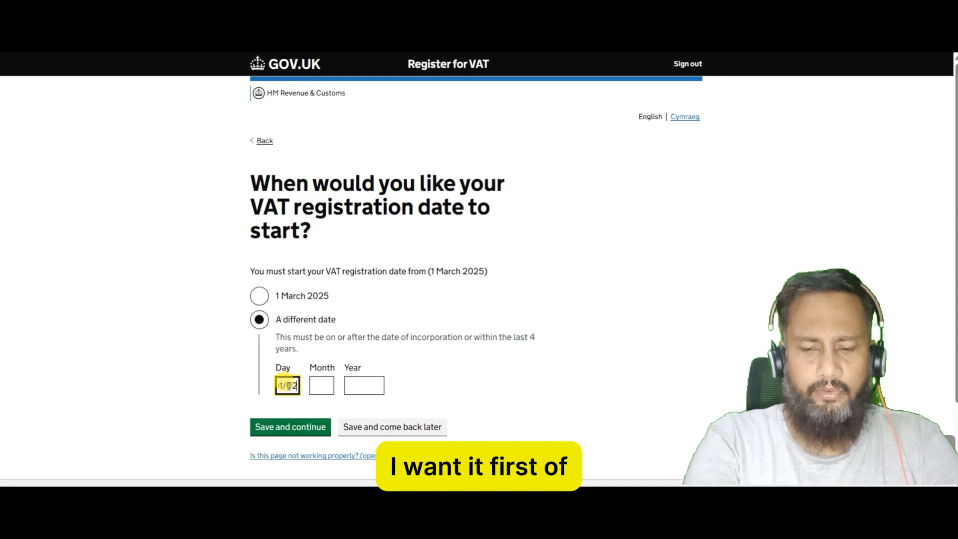
{"action": "key", "text": "BackSpace"}
{"action": "key", "text": "BackSpace"}
{"action": "key", "text": "BackSpace"}
{"action": "key", "text": "BackSpace"}
{"action": "key", "text": "BackSpace"}
{"action": "type", "text": "1"}
{"action": "key", "text": "Tab"}
{"action": "type", "text": "02"}
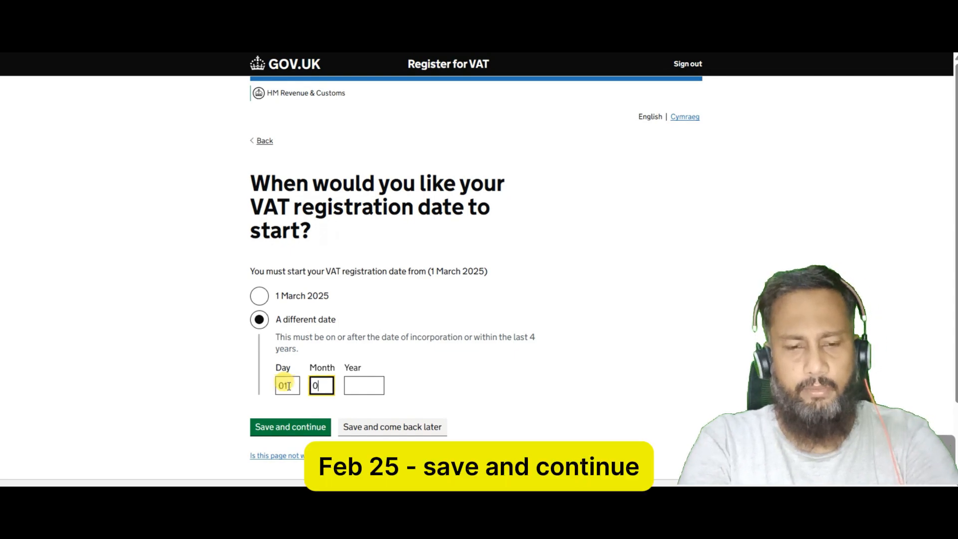
{"action": "key", "text": "Tab"}
{"action": "type", "text": "2025"}
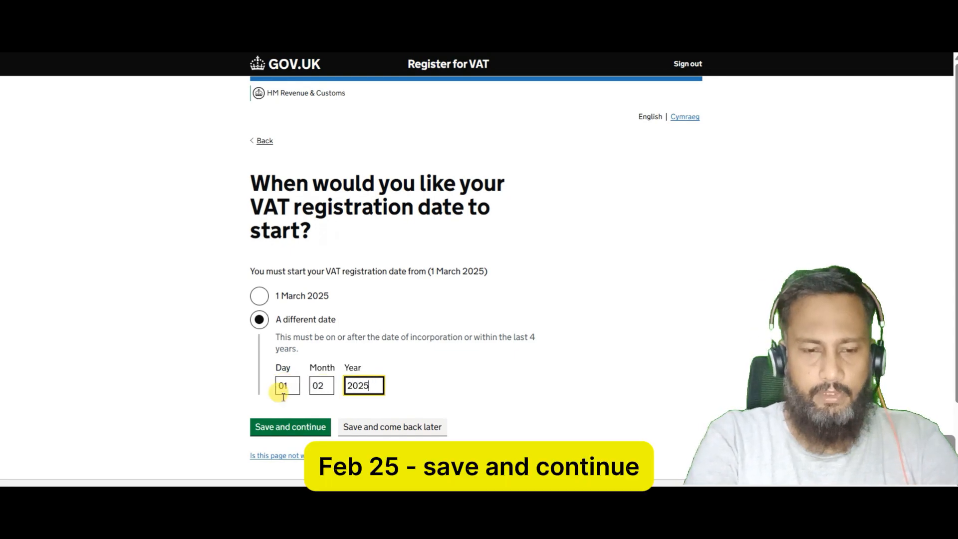
{"action": "left_click", "coordinate": [287, 431]}
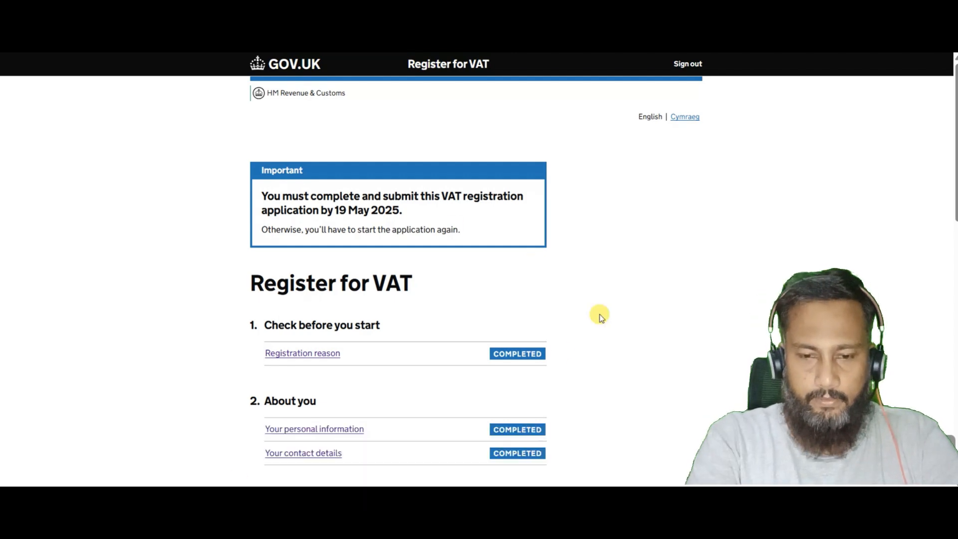
Select Quarterly VAT Returns with the January, April, July and October return periods.
{"action": "scroll", "coordinate": [585, 345], "scroll_direction": "down", "scroll_amount": 1}
{"action": "scroll", "coordinate": [585, 346], "scroll_direction": "down", "scroll_amount": 10}
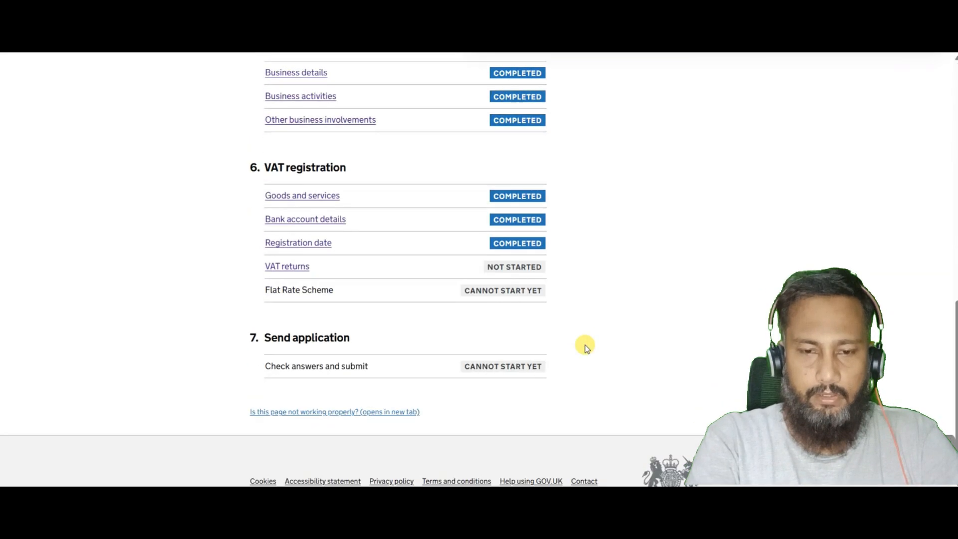
{"action": "left_click", "coordinate": [291, 219]}
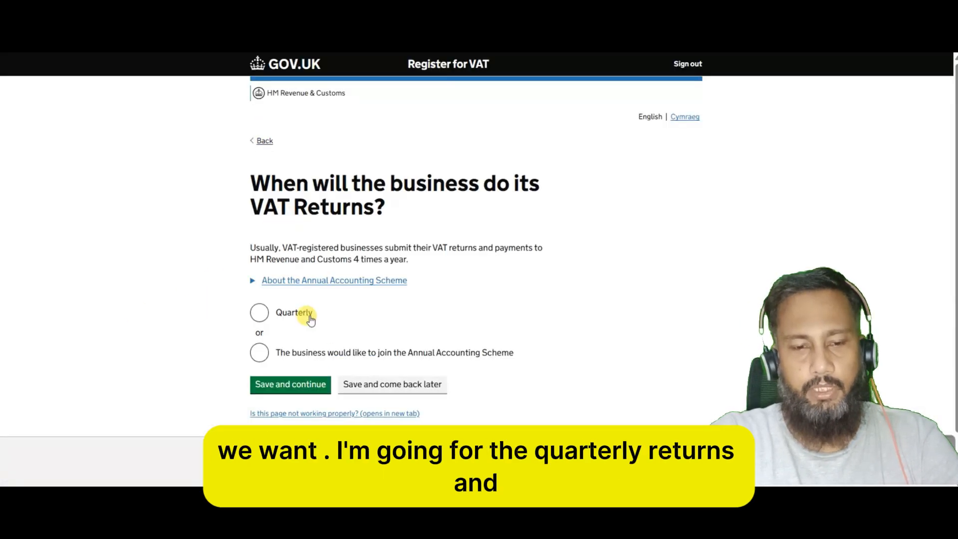
{"action": "left_click", "coordinate": [259, 315]}
{"action": "left_click", "coordinate": [298, 385]}
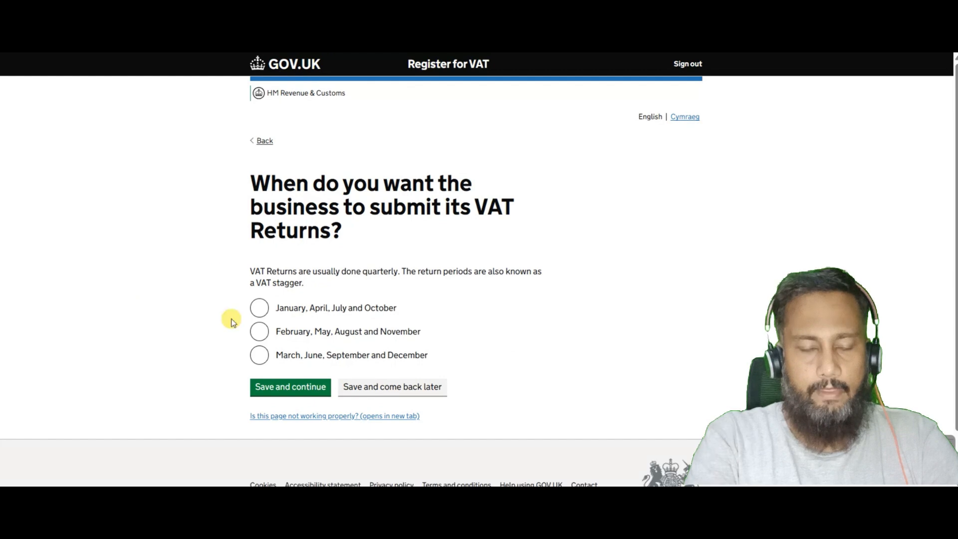
{"action": "left_click", "coordinate": [263, 313]}
{"action": "left_click", "coordinate": [303, 390]}
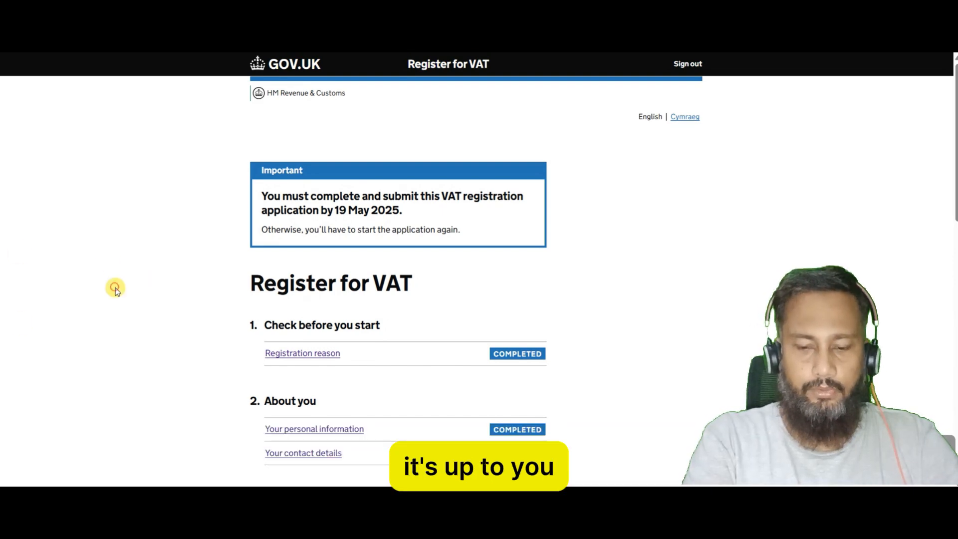
Answer No to joining the Flat Rate Scheme and save the answer.
{"action": "scroll", "coordinate": [116, 290], "scroll_direction": "down", "scroll_amount": 15}
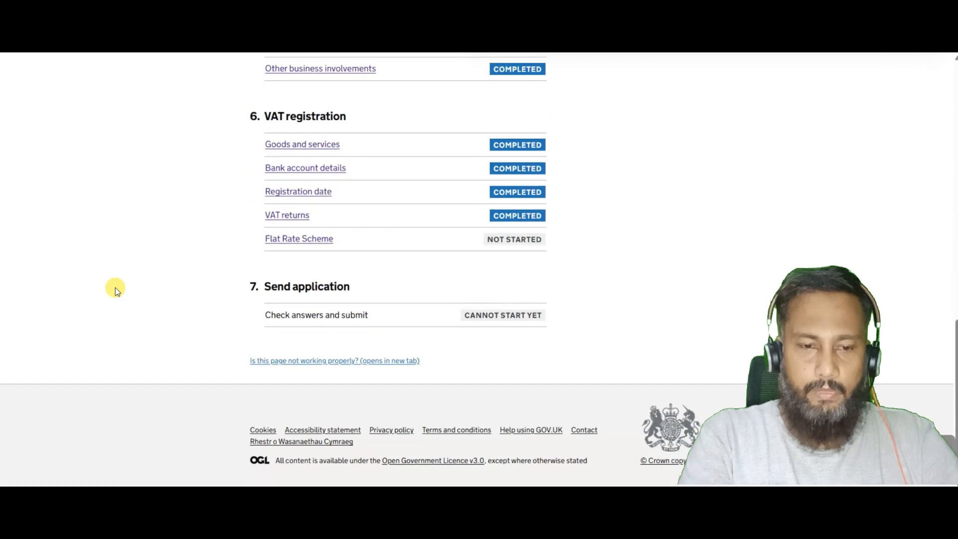
{"action": "left_click", "coordinate": [302, 239]}
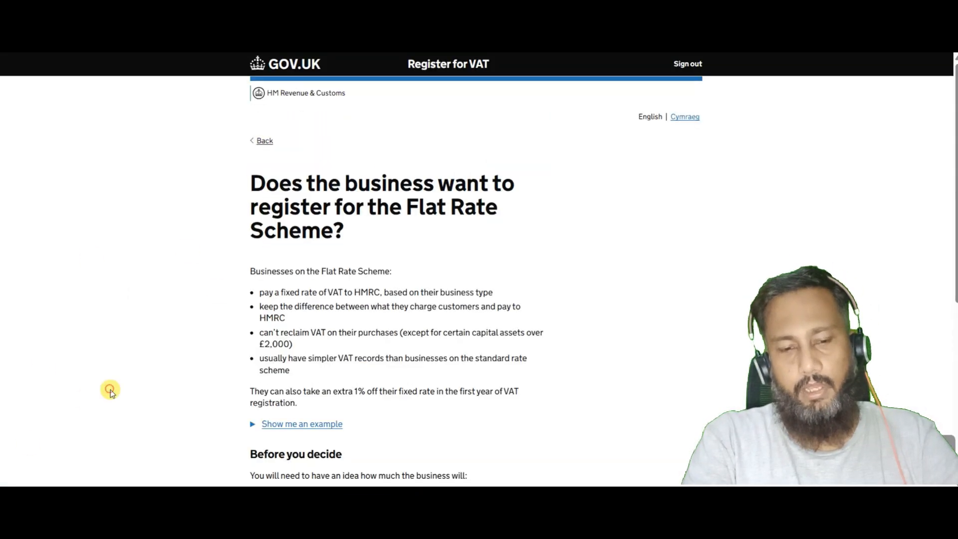
{"action": "scroll", "coordinate": [107, 390], "scroll_direction": "down", "scroll_amount": 1}
{"action": "scroll", "coordinate": [110, 390], "scroll_direction": "down", "scroll_amount": 5}
{"action": "scroll", "coordinate": [221, 283], "scroll_direction": "up", "scroll_amount": 3}
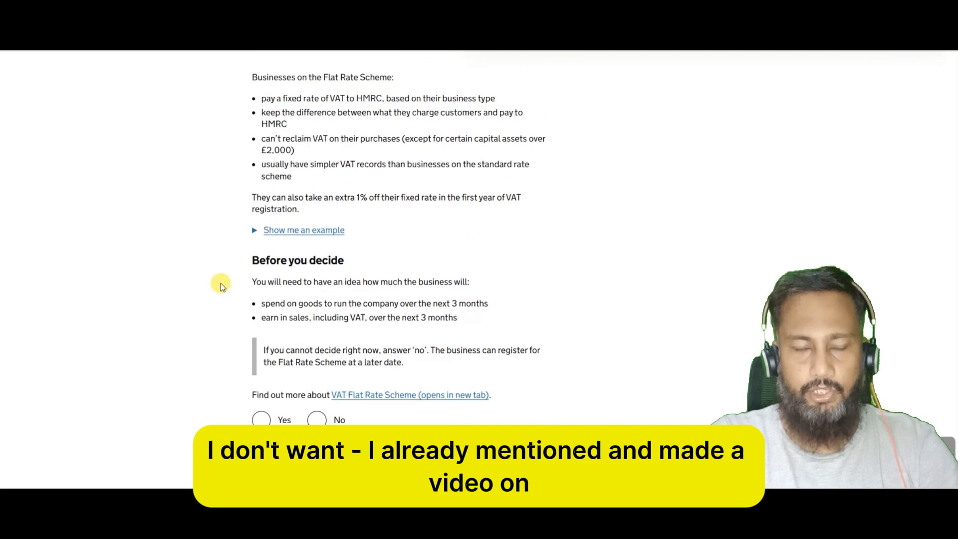
{"action": "scroll", "coordinate": [221, 283], "scroll_direction": "up", "scroll_amount": 1}
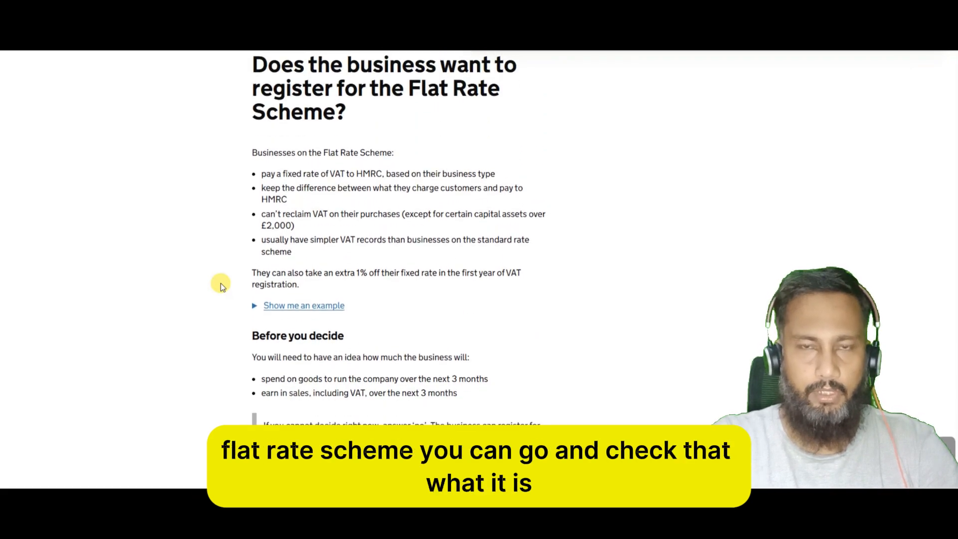
{"action": "scroll", "coordinate": [220, 283], "scroll_direction": "down", "scroll_amount": 1}
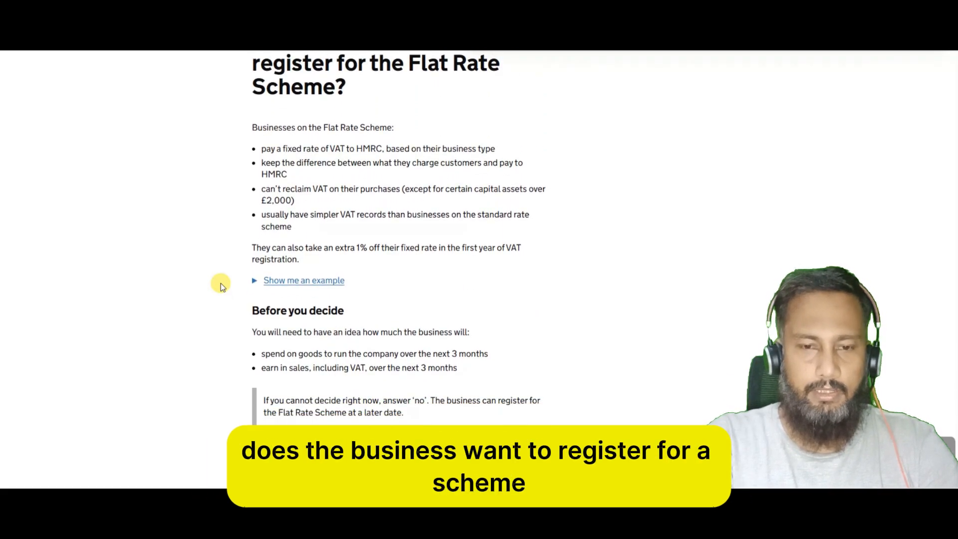
{"action": "scroll", "coordinate": [221, 283], "scroll_direction": "up", "scroll_amount": 1}
{"action": "scroll", "coordinate": [221, 283], "scroll_direction": "down", "scroll_amount": 4}
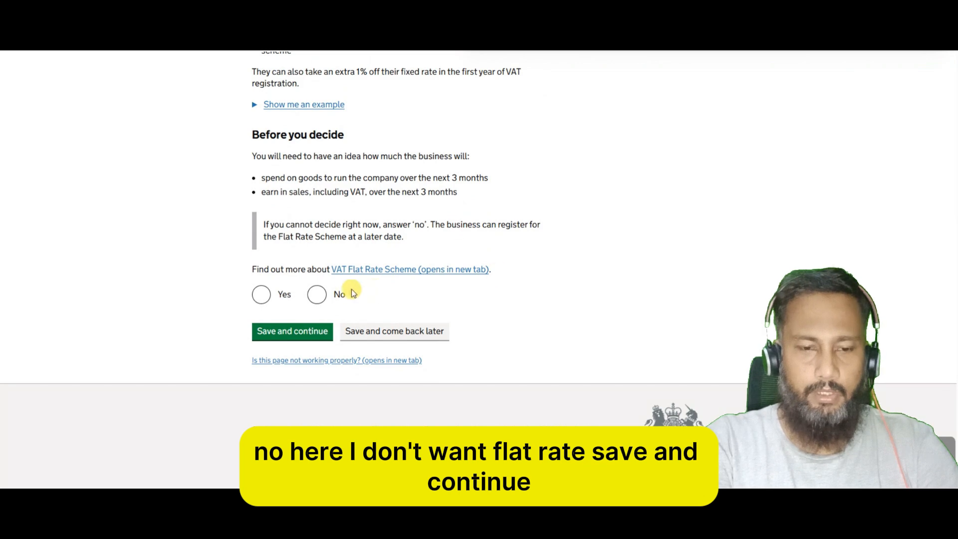
{"action": "left_click", "coordinate": [318, 296]}
{"action": "left_click", "coordinate": [287, 331]}
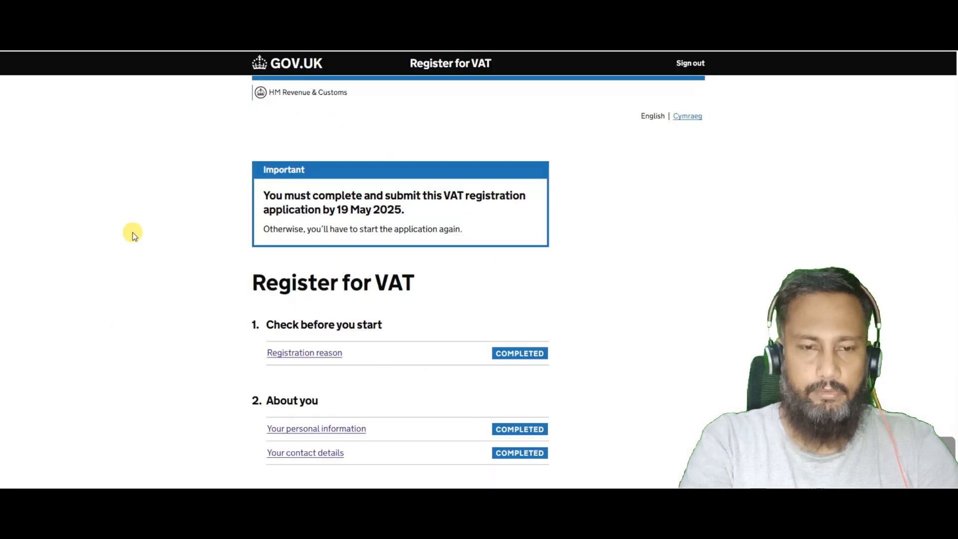
{"action": "scroll", "coordinate": [133, 235], "scroll_direction": "down", "scroll_amount": 10}
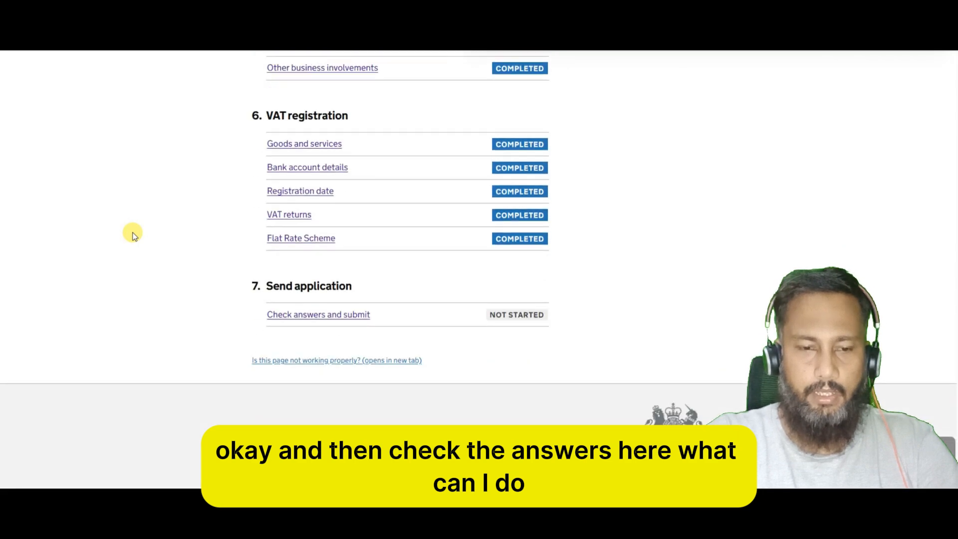
Open Check answers and submit, show all sections and scroll through the listed answers.
{"action": "left_click", "coordinate": [301, 319]}
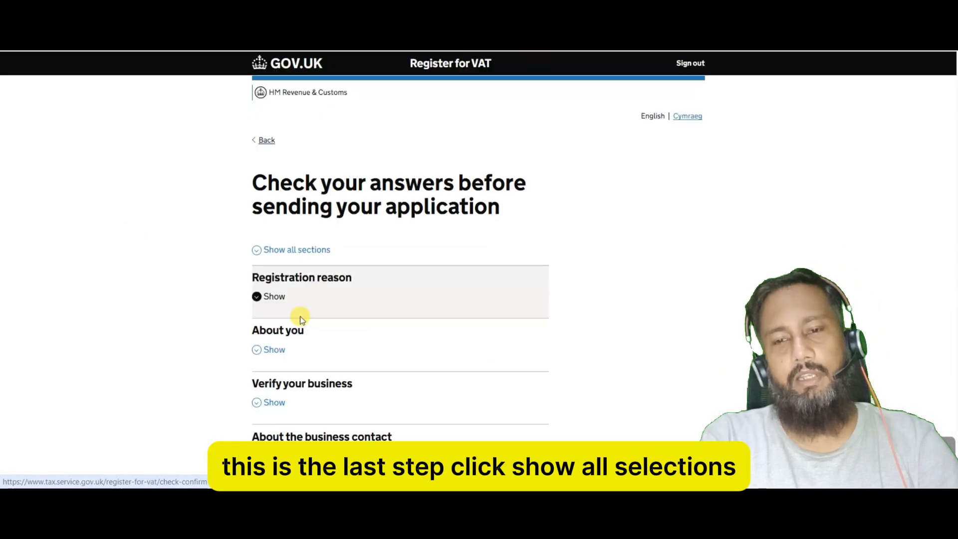
{"action": "left_click", "coordinate": [292, 249]}
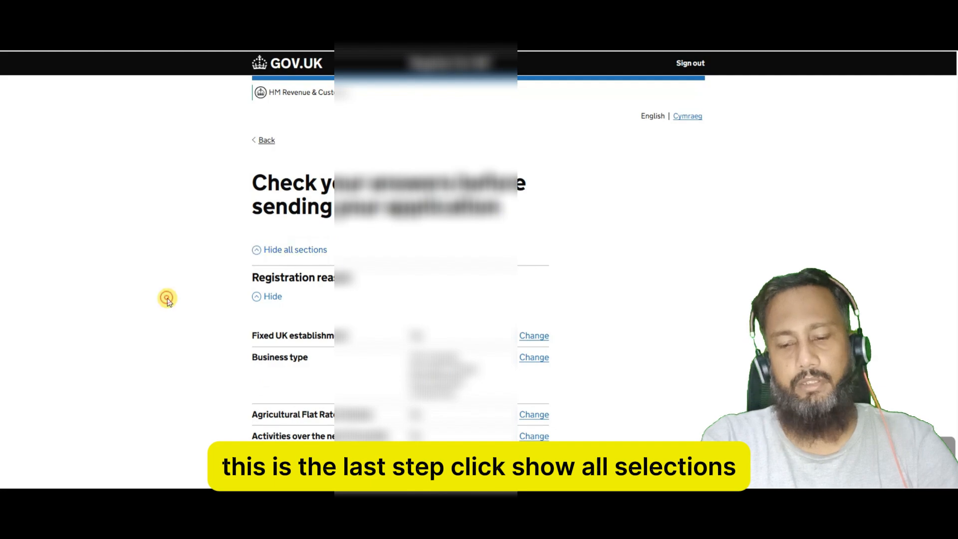
{"action": "scroll", "coordinate": [167, 298], "scroll_direction": "down", "scroll_amount": 15}
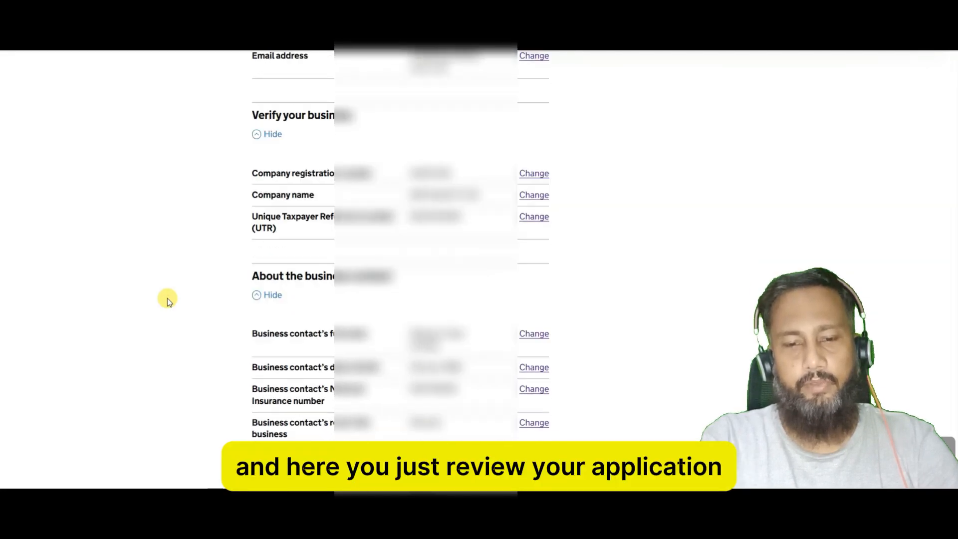
{"action": "scroll", "coordinate": [167, 298], "scroll_direction": "down", "scroll_amount": 15}
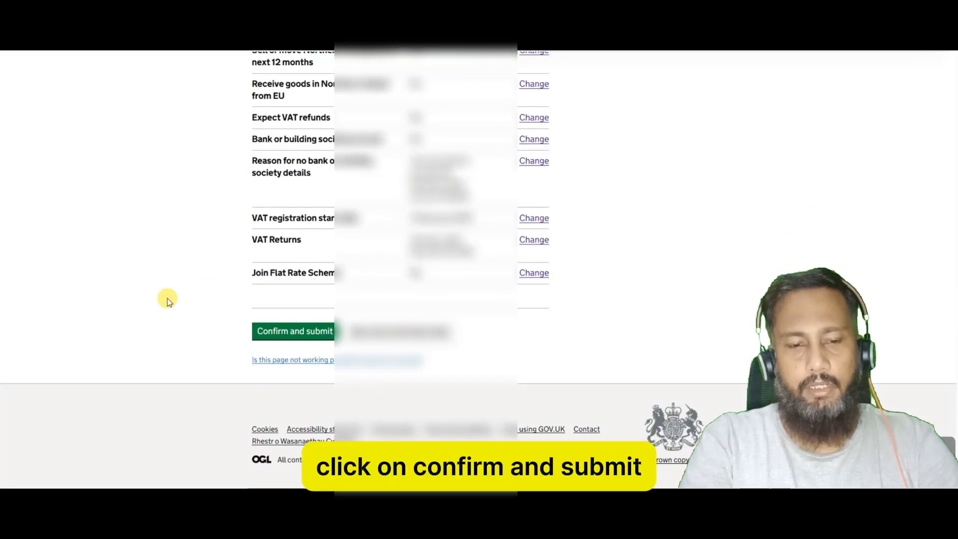